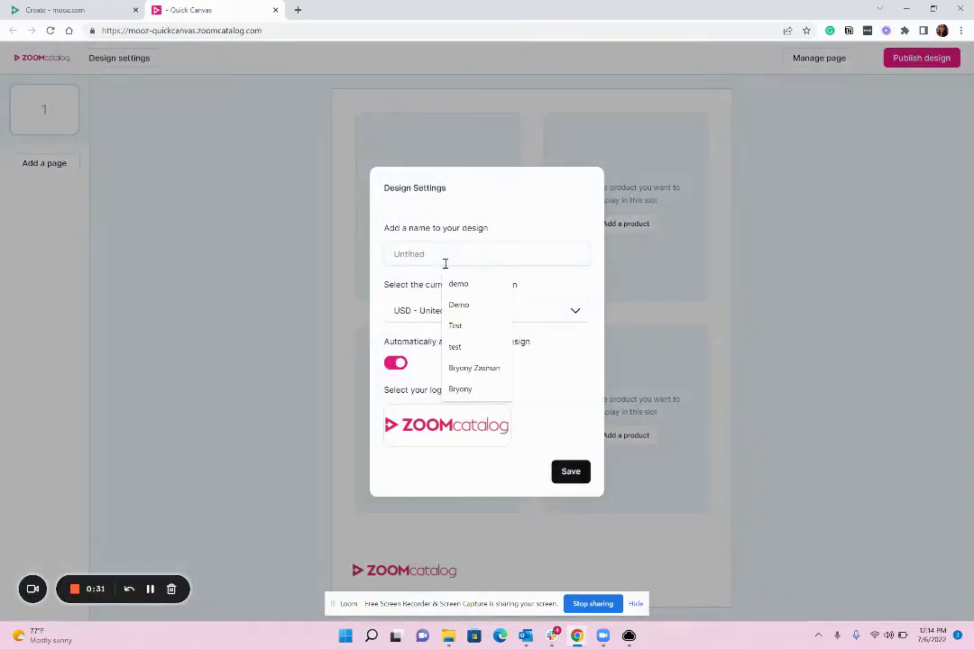
Step: Name the design 'New Products 2022', keeping US Dollar currency and the automatic logo on
{"action": "type", "text": "New Products"}
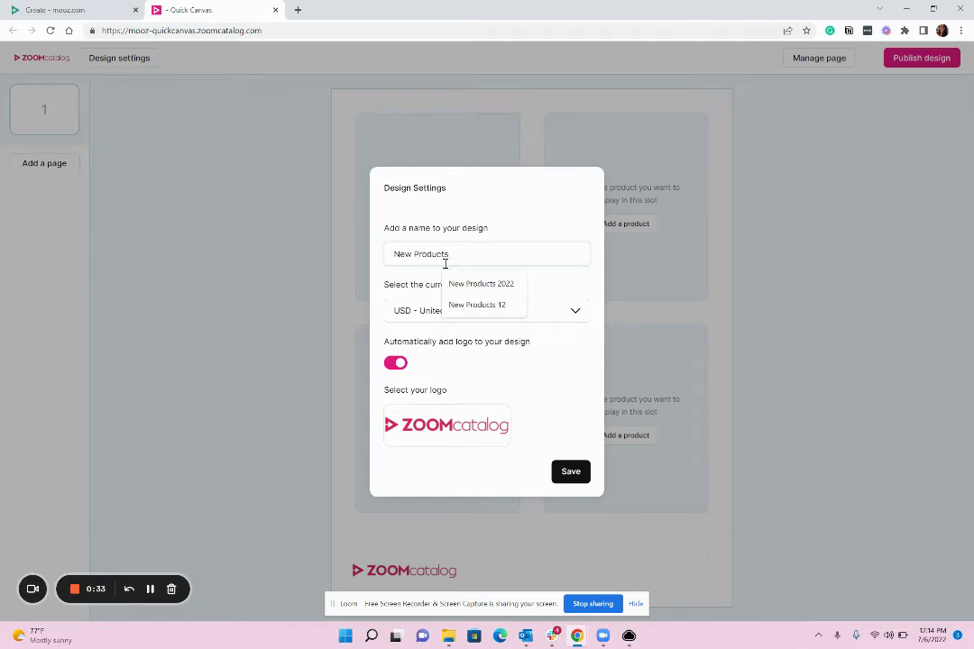
{"action": "type", "text": " 2022"}
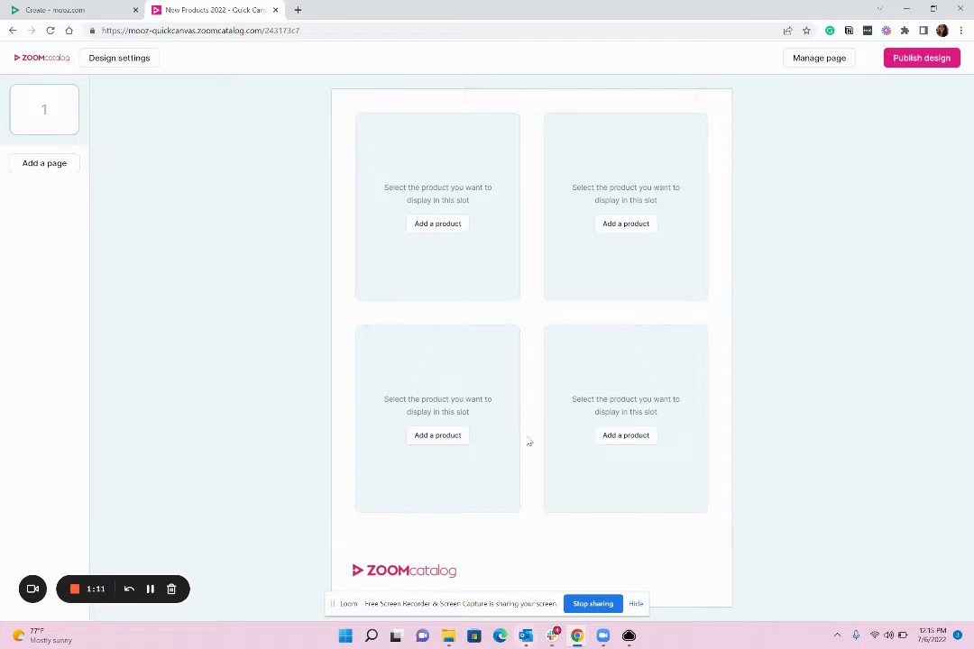
Step: Apply the Cover page layout to page 1, keeping its title and logo sections on
{"action": "left_click", "coordinate": [815, 60]}
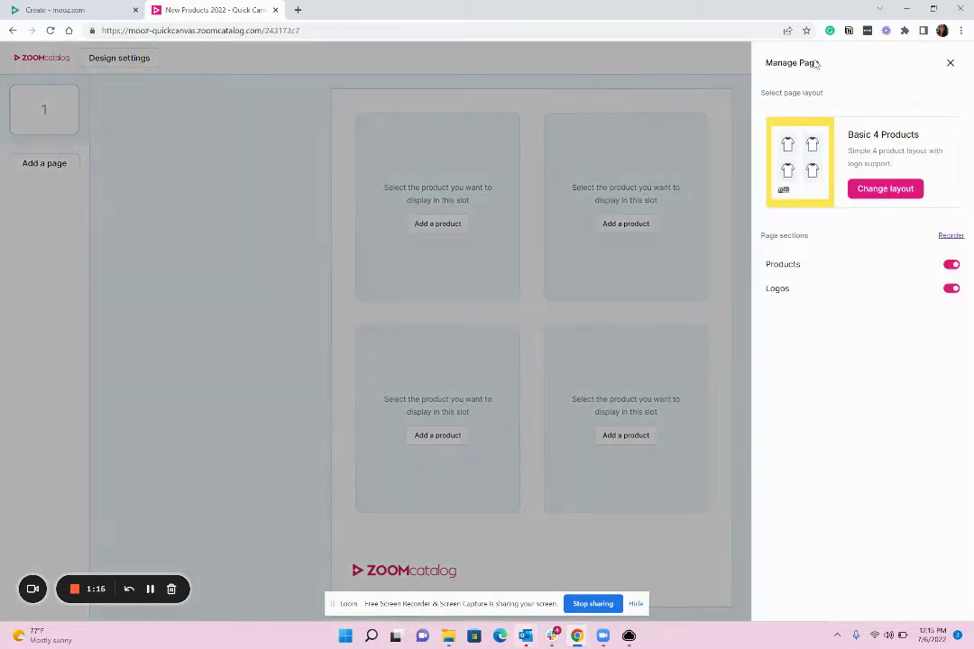
{"action": "left_click", "coordinate": [885, 190]}
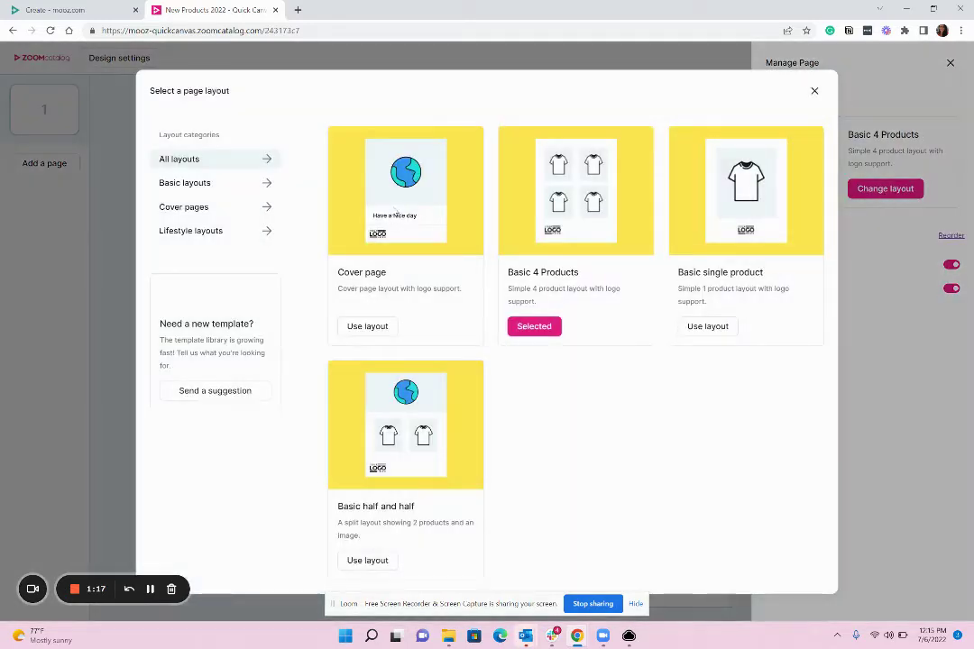
{"action": "left_click", "coordinate": [375, 331]}
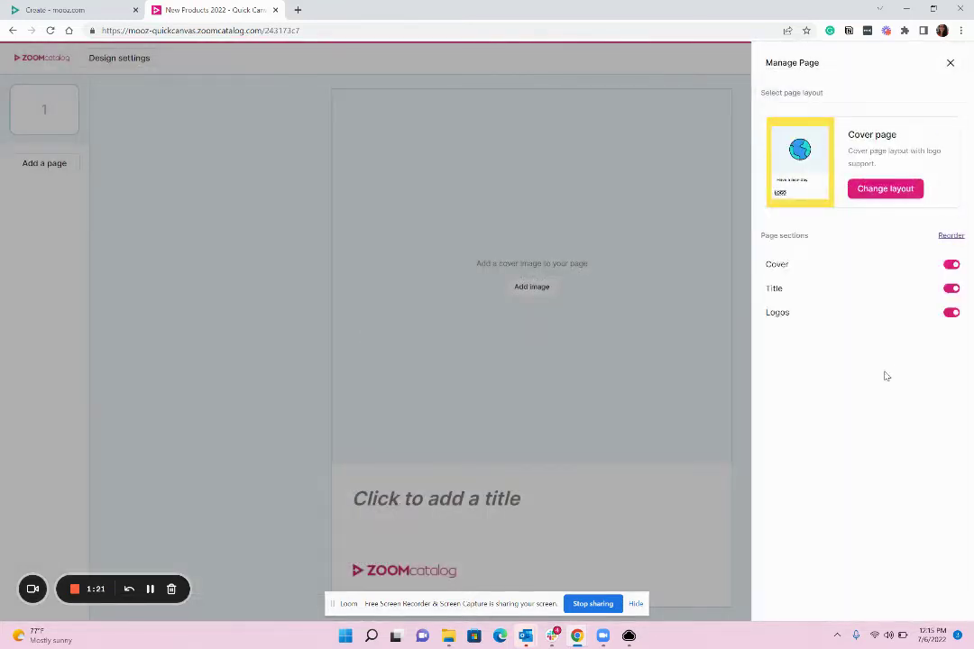
{"action": "left_click", "coordinate": [957, 316]}
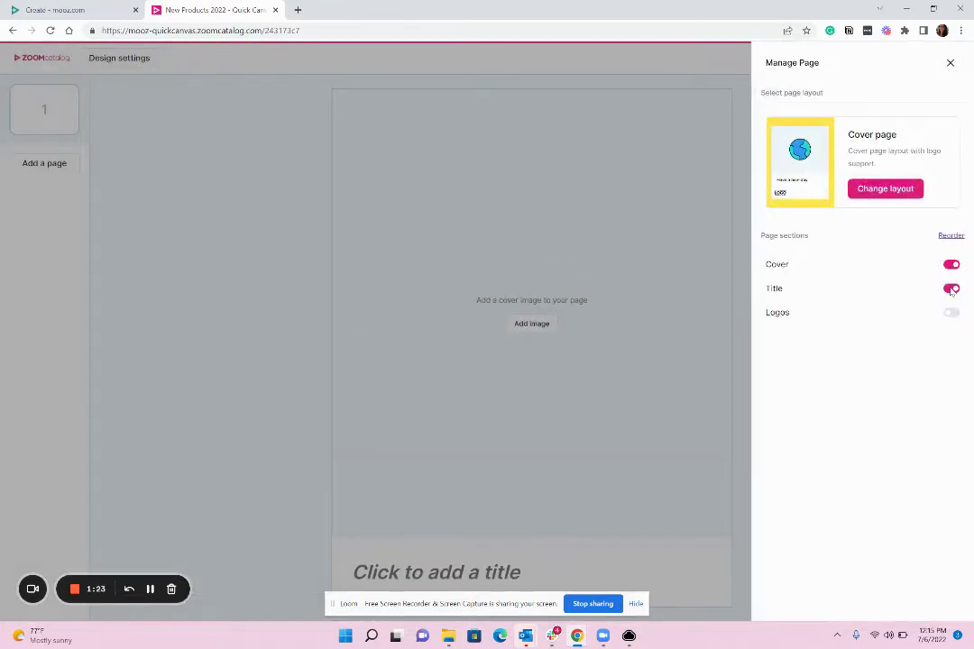
{"action": "left_click", "coordinate": [951, 289]}
{"action": "left_click", "coordinate": [951, 288]}
{"action": "left_click", "coordinate": [951, 315]}
{"action": "left_click", "coordinate": [582, 419]}
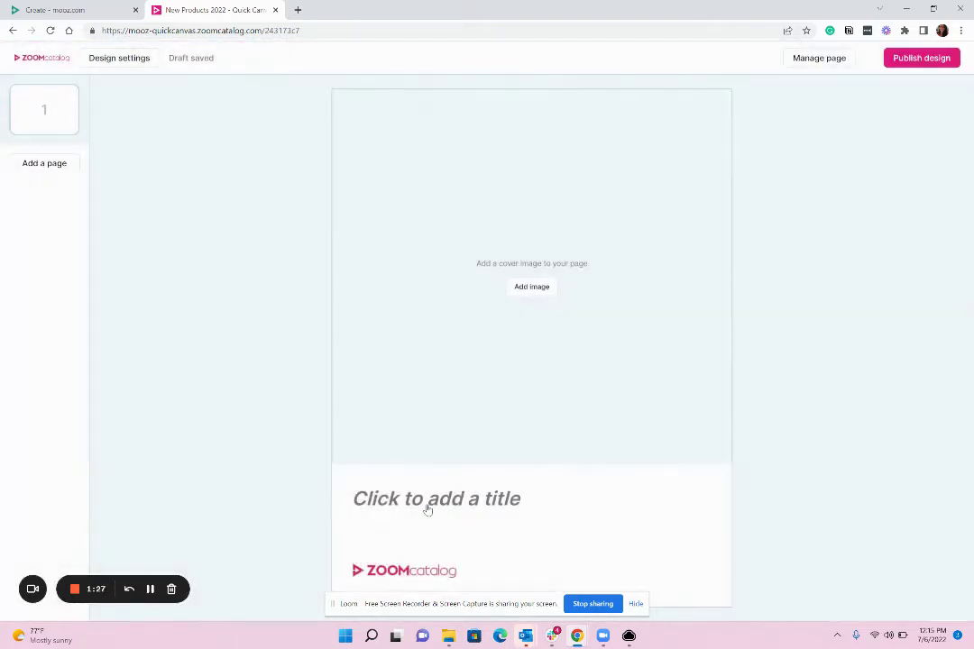
Step: Title the cover 'New Products 2022'
{"action": "left_click", "coordinate": [470, 502]}
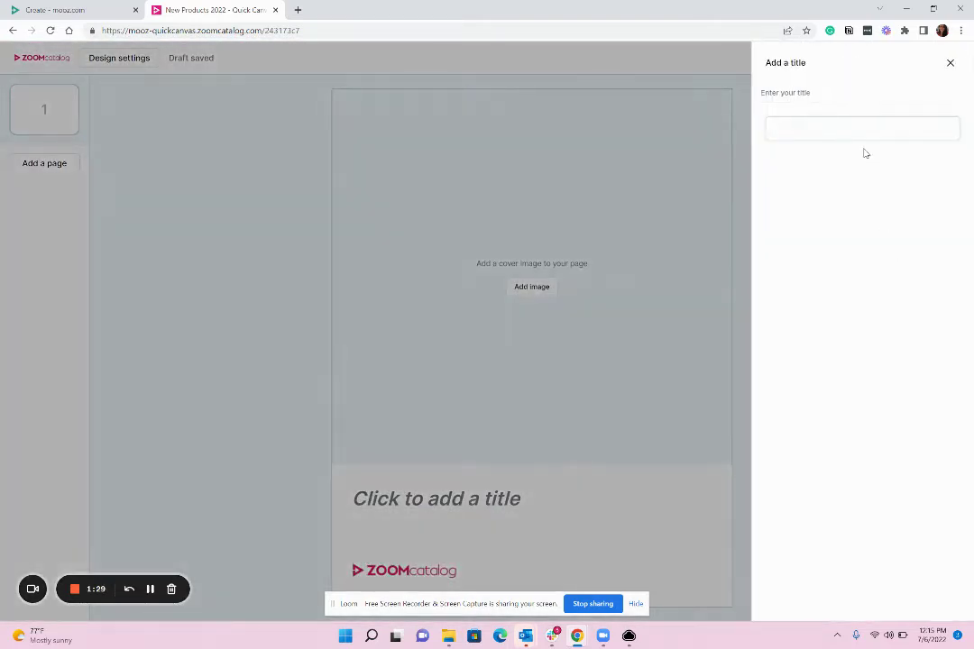
{"action": "type", "text": "New"}
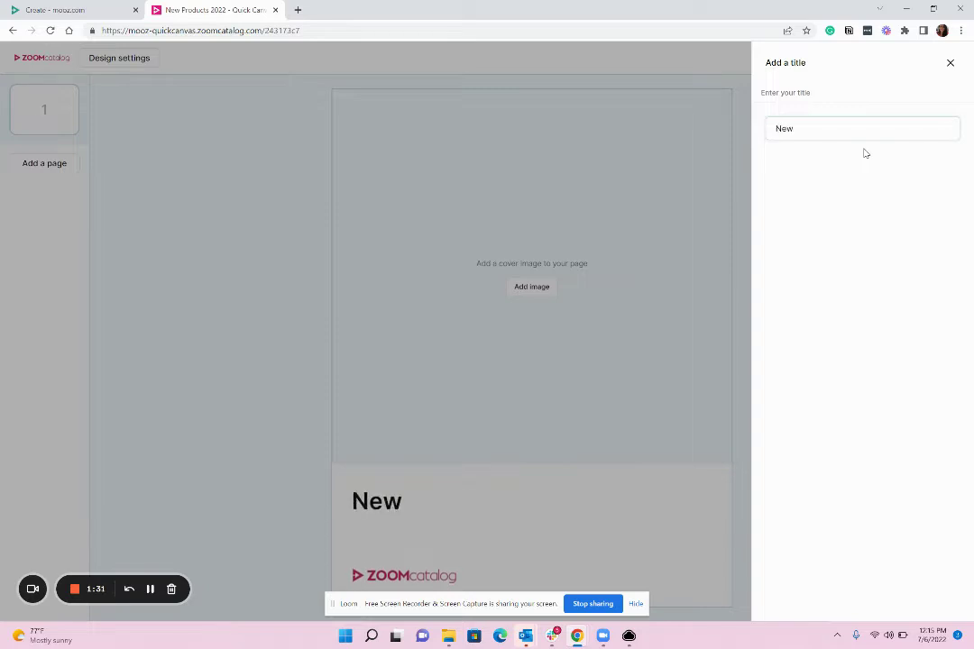
{"action": "type", "text": " Products 2022"}
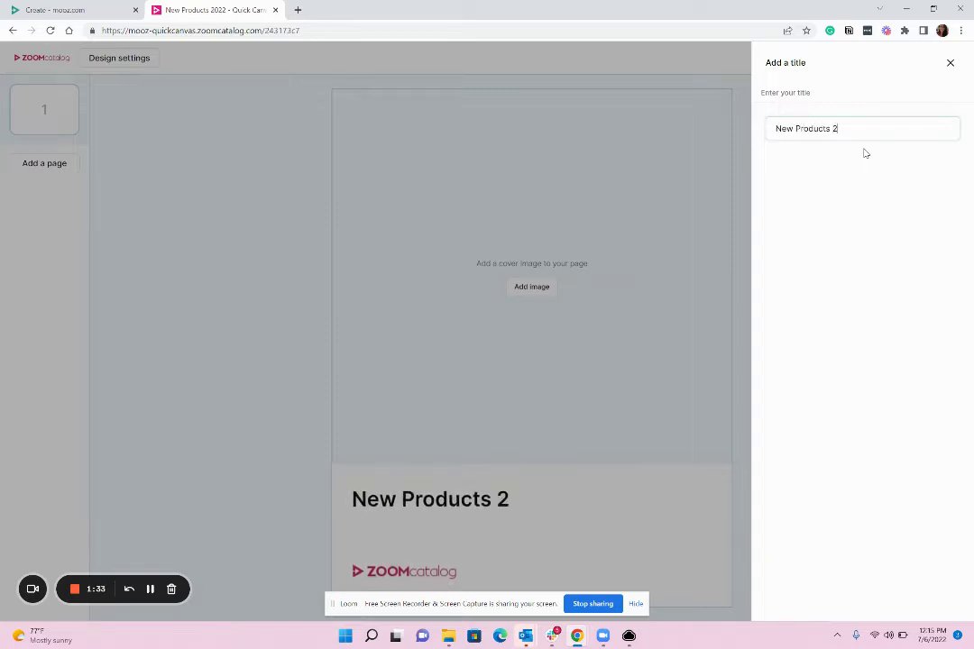
{"action": "left_click", "coordinate": [566, 306]}
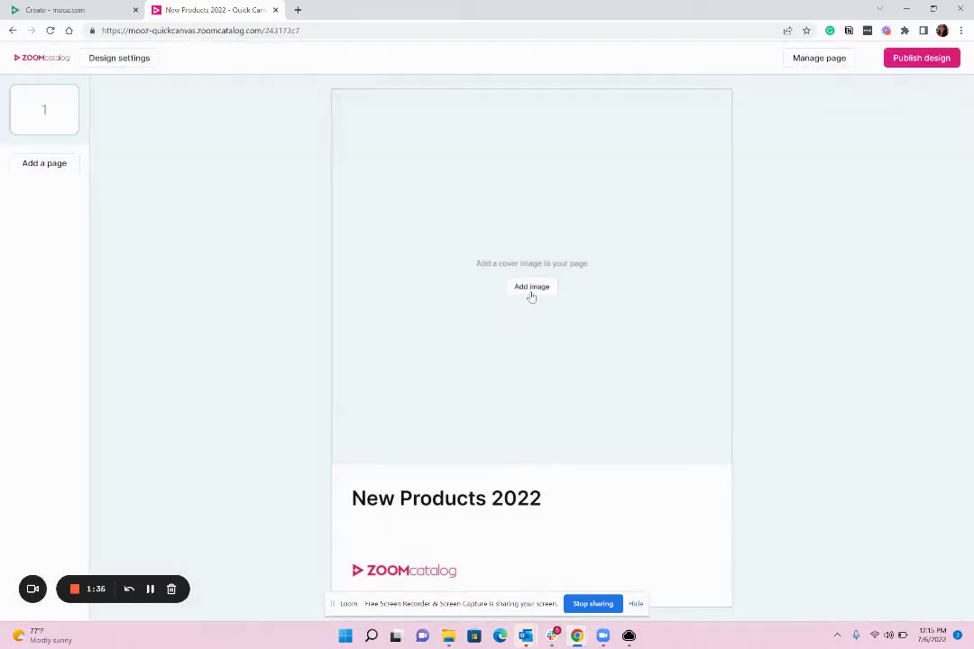
Step: Search Unsplash for 'sunglasses' and use the black sunglasses on beach sand as cover image
{"action": "left_click", "coordinate": [532, 289]}
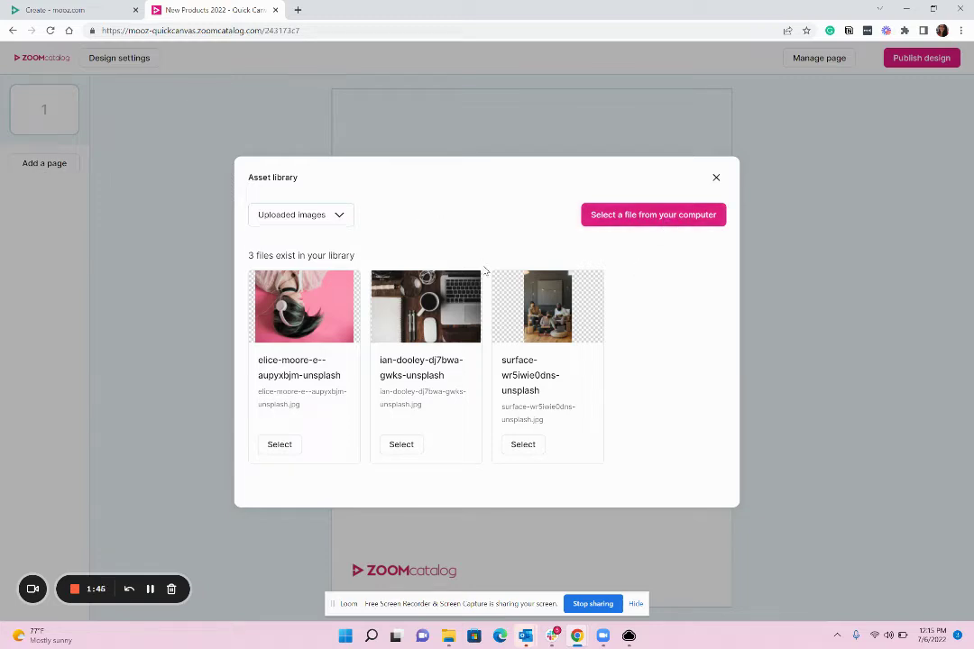
{"action": "left_click", "coordinate": [339, 218]}
{"action": "left_click", "coordinate": [263, 261]}
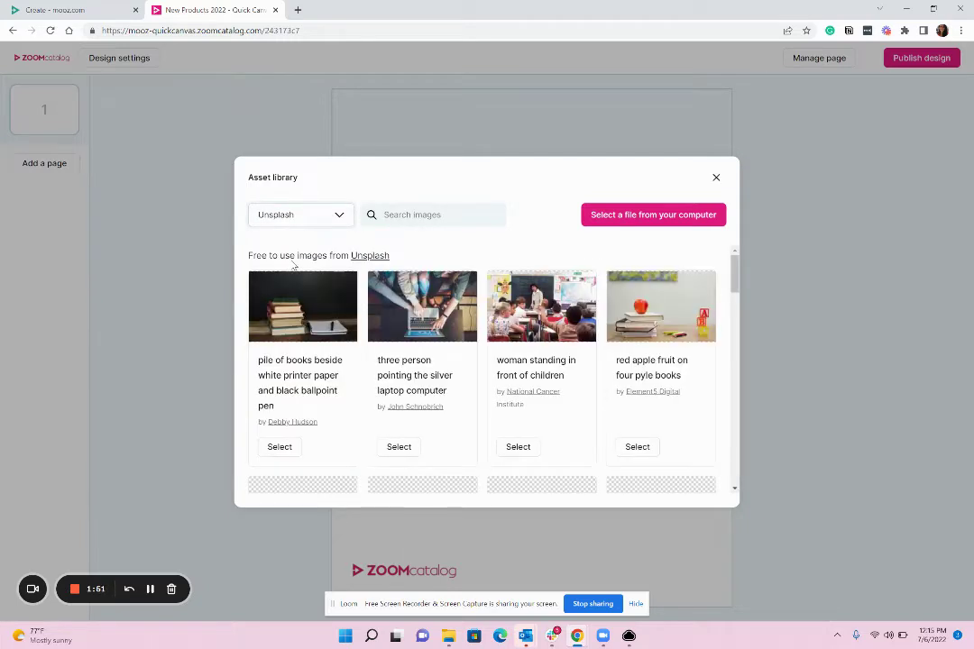
{"action": "left_click", "coordinate": [440, 216]}
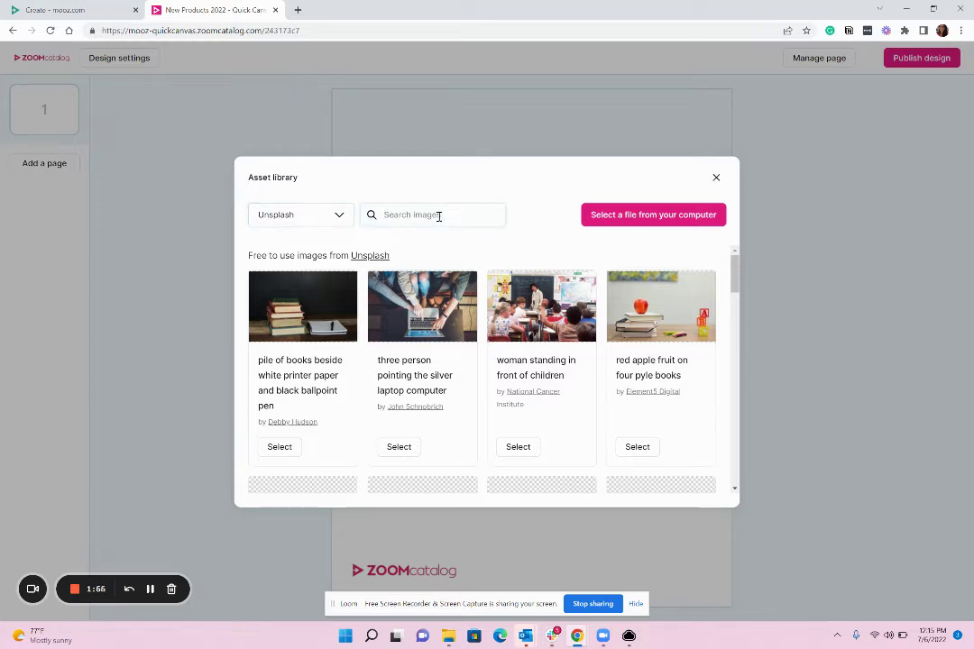
{"action": "type", "text": "sun"}
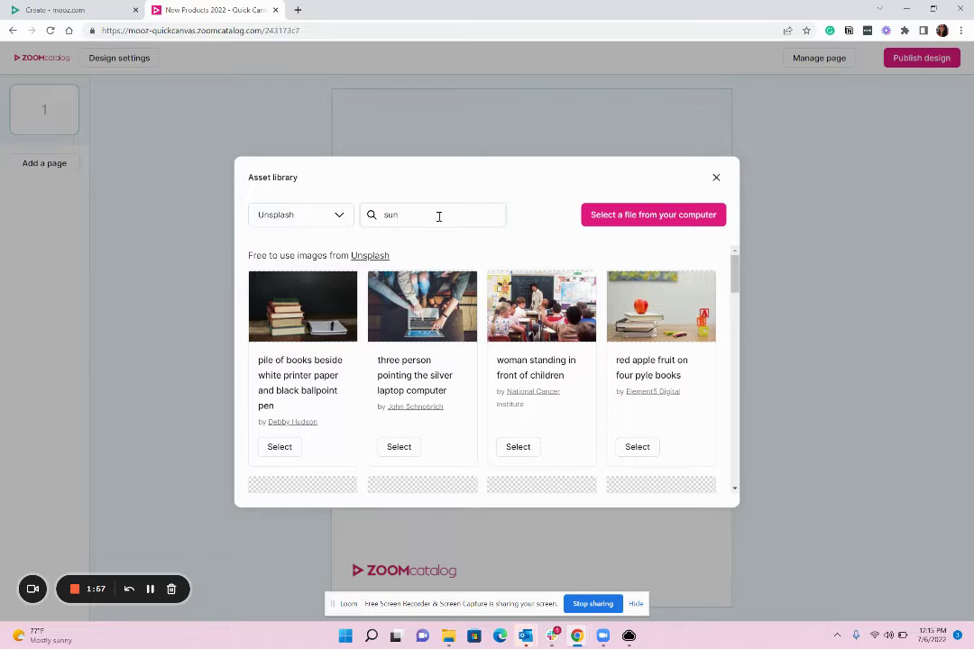
{"action": "type", "text": "glasses"}
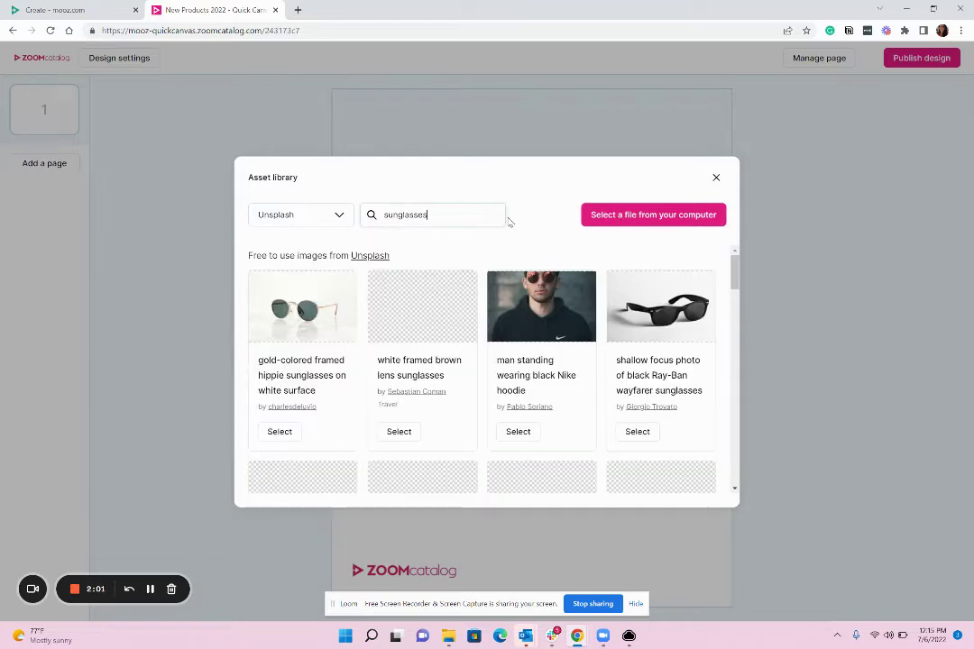
{"action": "scroll", "coordinate": [596, 350], "scroll_direction": "down", "scroll_amount": 2}
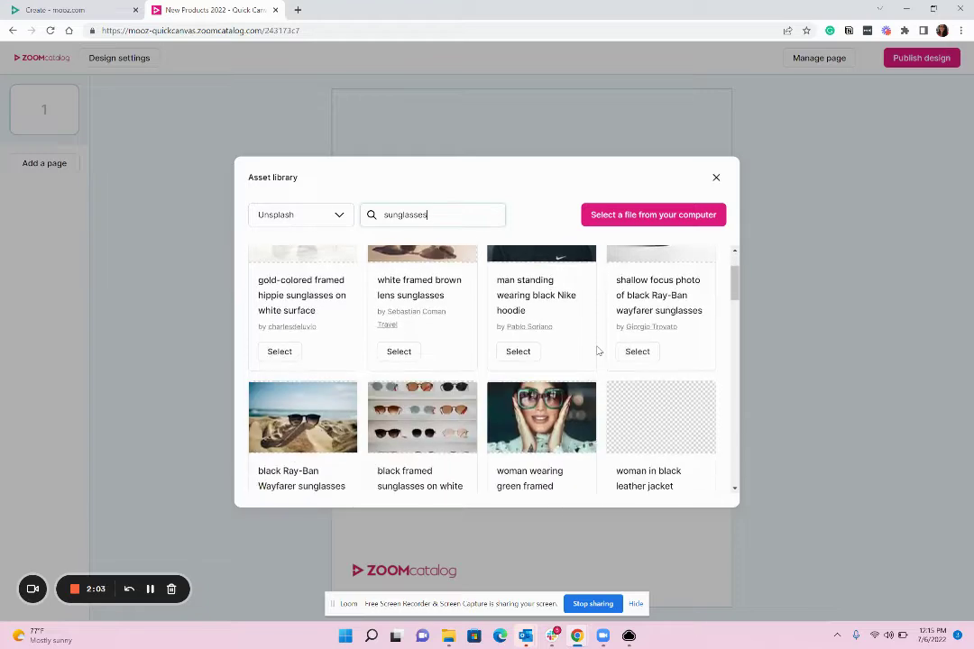
{"action": "scroll", "coordinate": [597, 350], "scroll_direction": "down", "scroll_amount": 3}
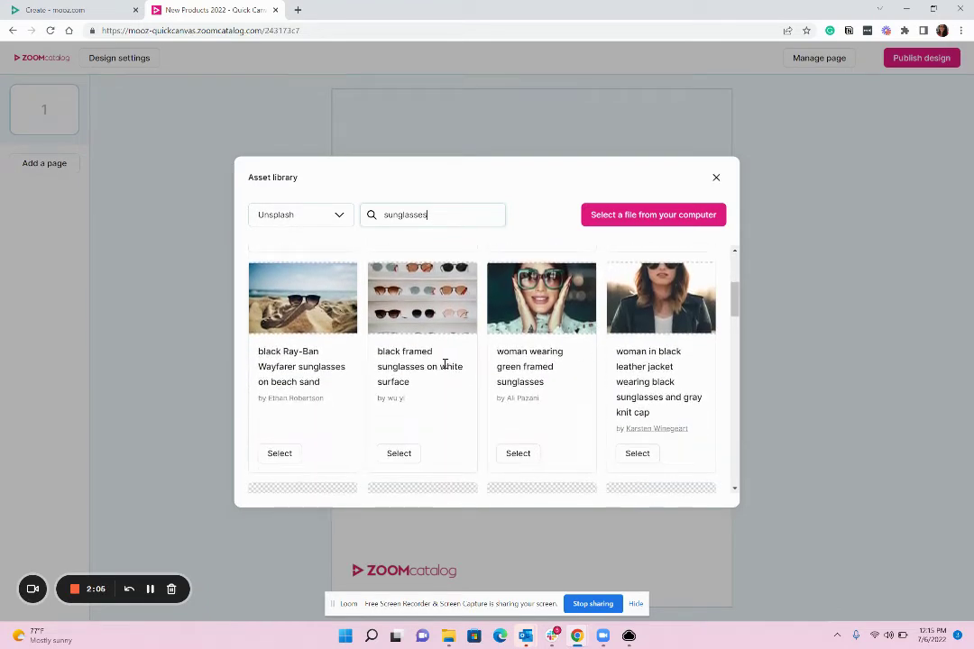
{"action": "left_click", "coordinate": [282, 456]}
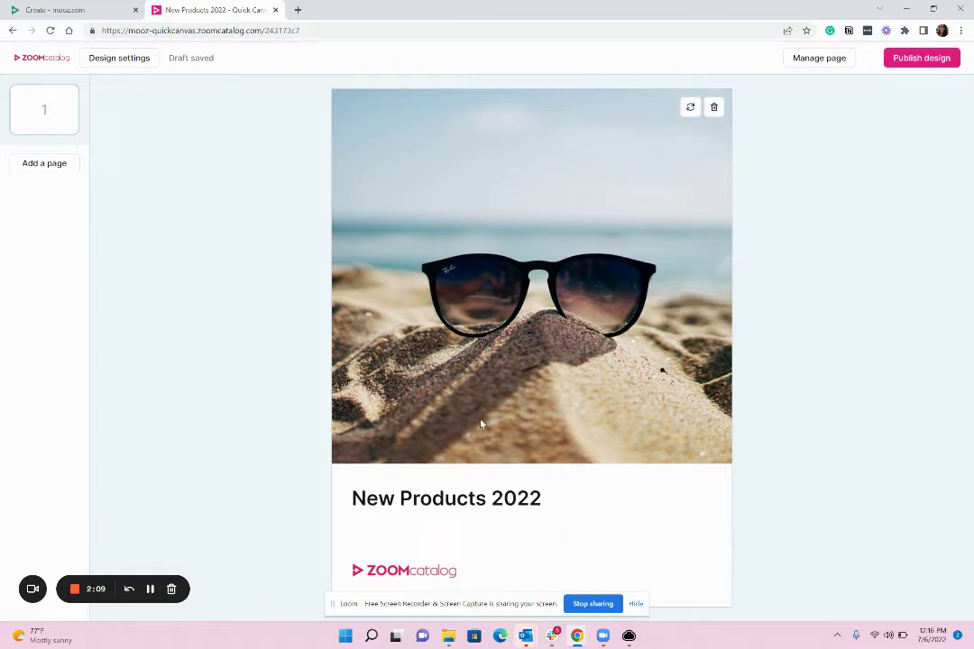
Step: Add a Spread page as pages 2–3 after the cover and view it
{"action": "left_click", "coordinate": [58, 168]}
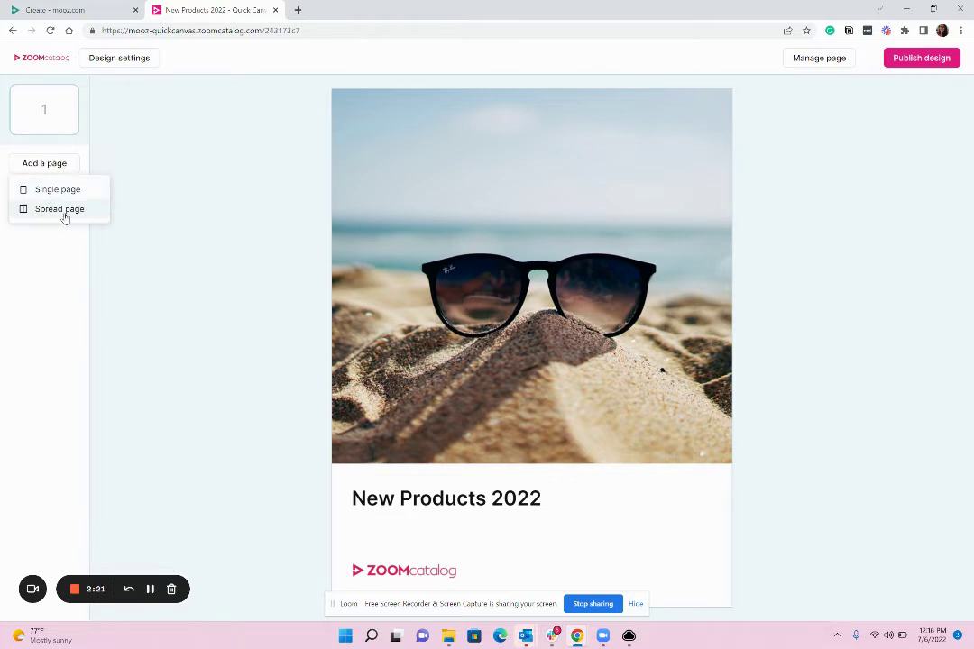
{"action": "left_click", "coordinate": [63, 209]}
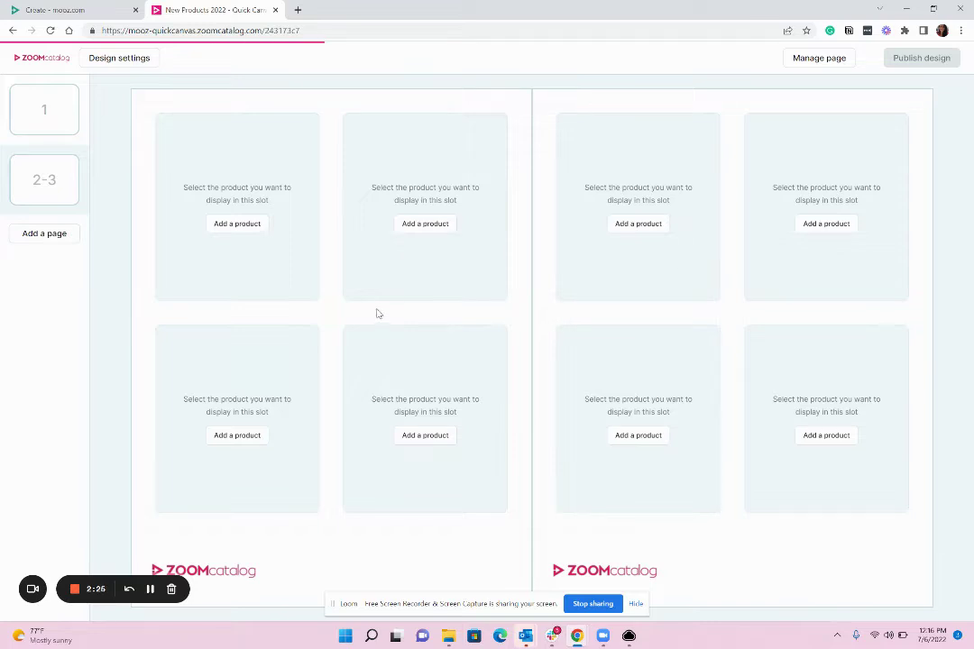
{"action": "left_click", "coordinate": [72, 132]}
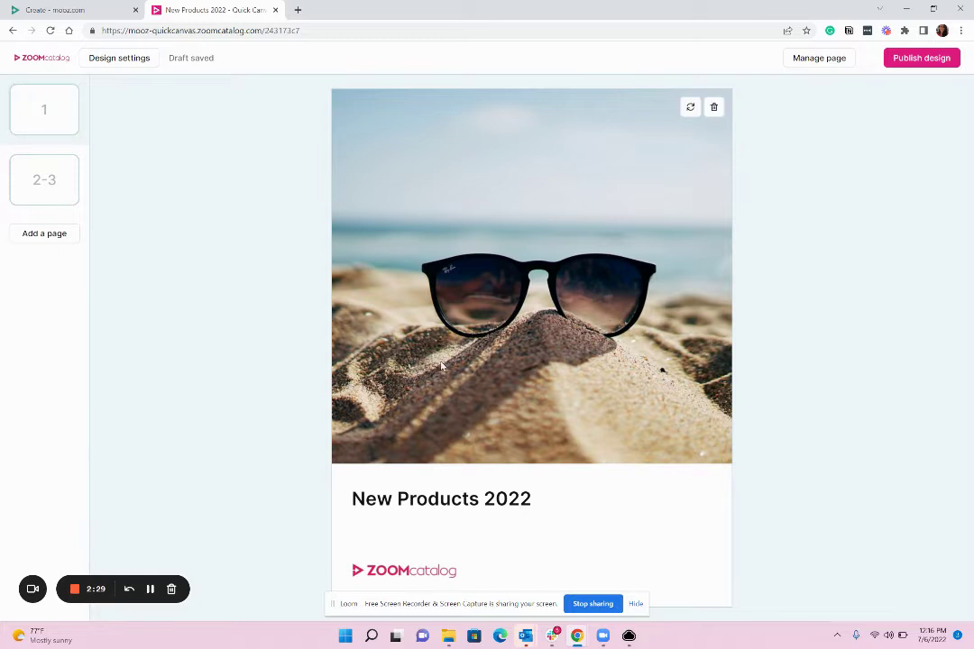
{"action": "left_click", "coordinate": [62, 205]}
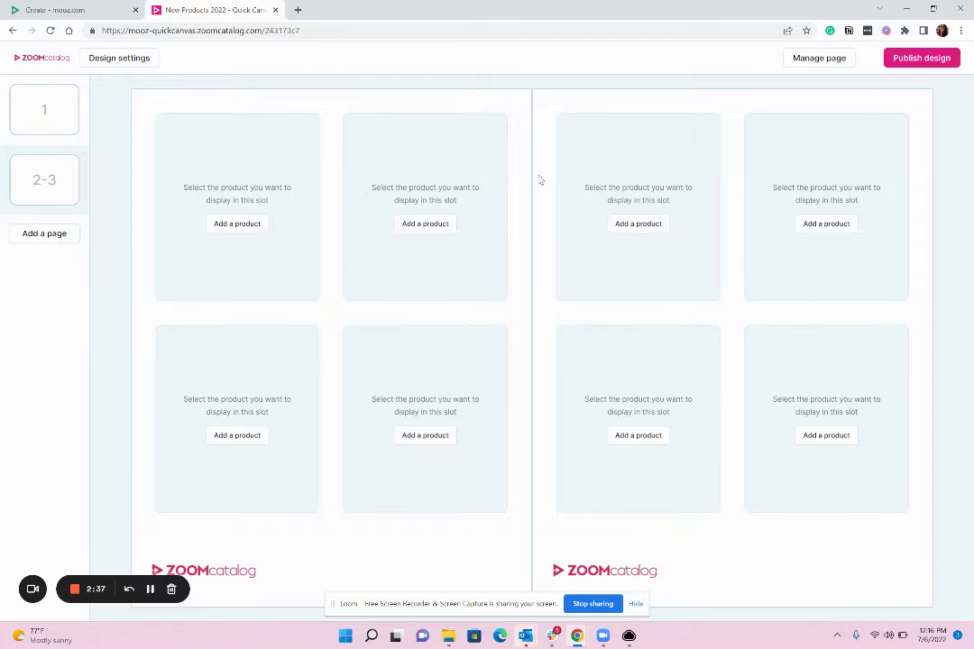
Step: Give the spread's left page the Basic half and half layout with no logo section
{"action": "left_click", "coordinate": [817, 65]}
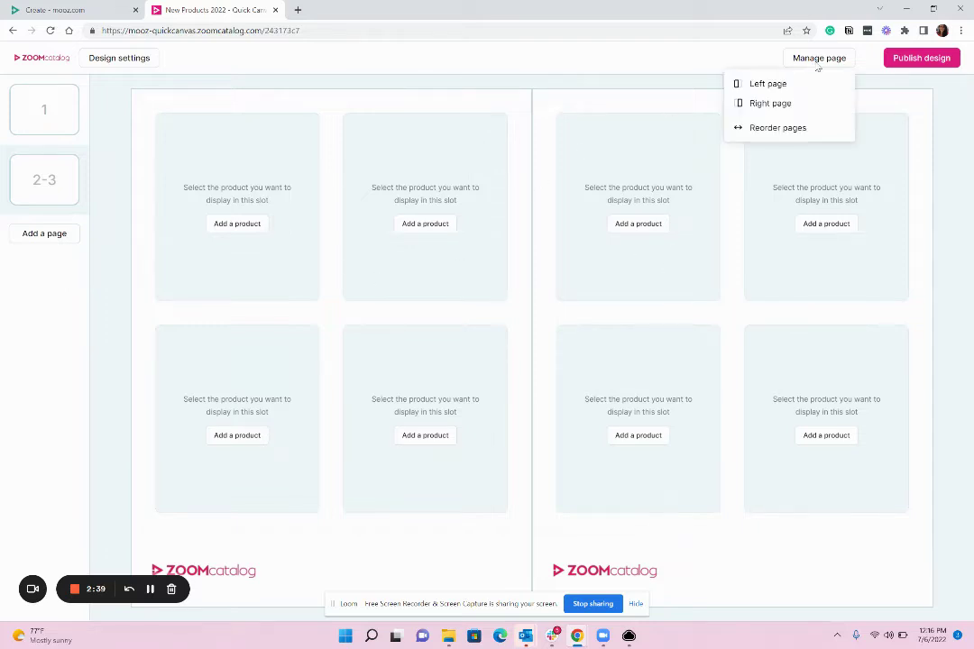
{"action": "left_click", "coordinate": [767, 85]}
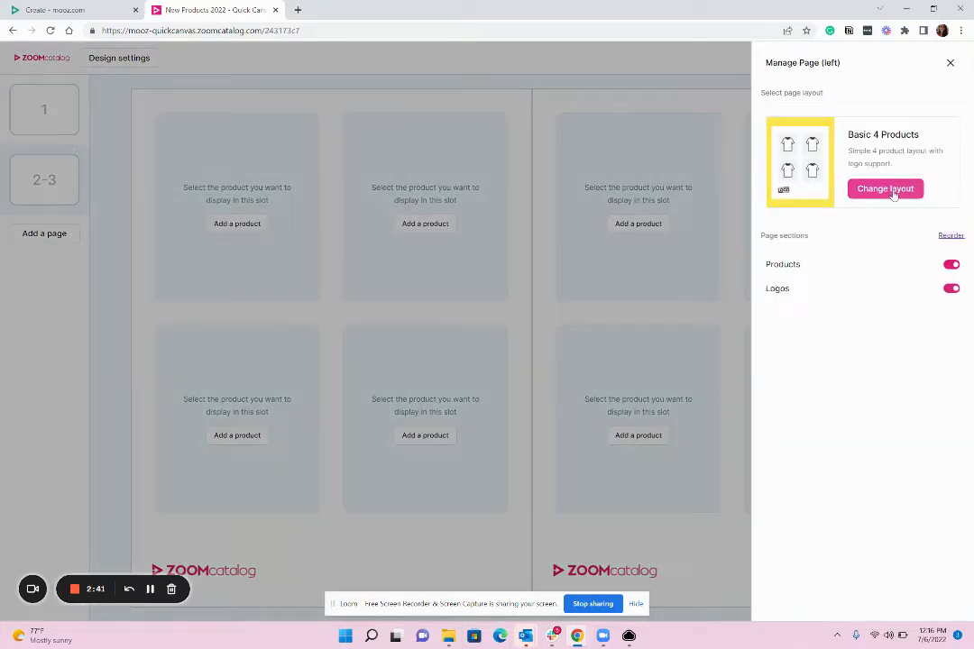
{"action": "left_click", "coordinate": [885, 189]}
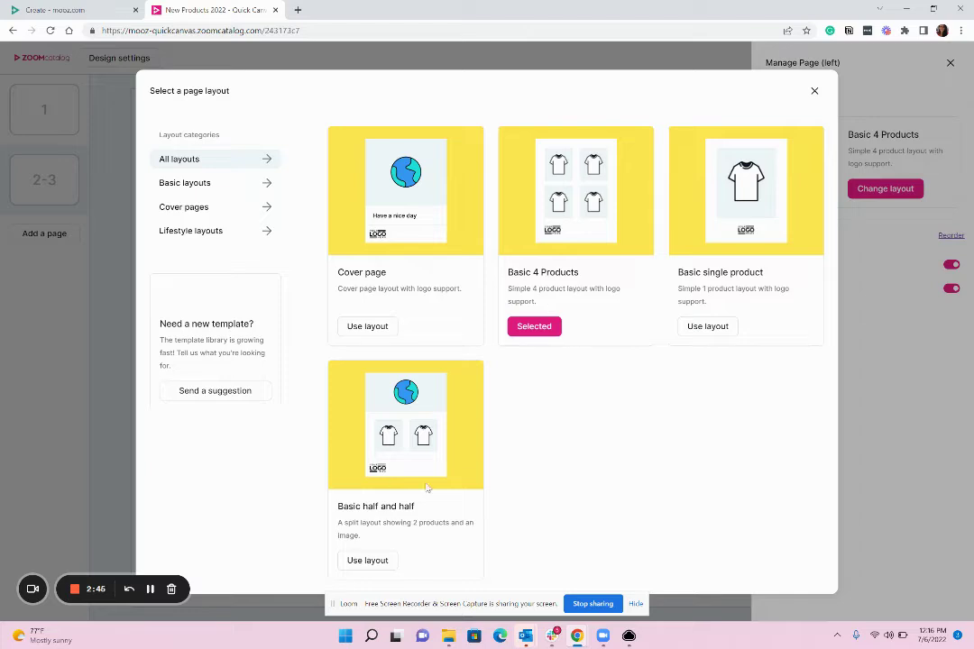
{"action": "left_click", "coordinate": [367, 561]}
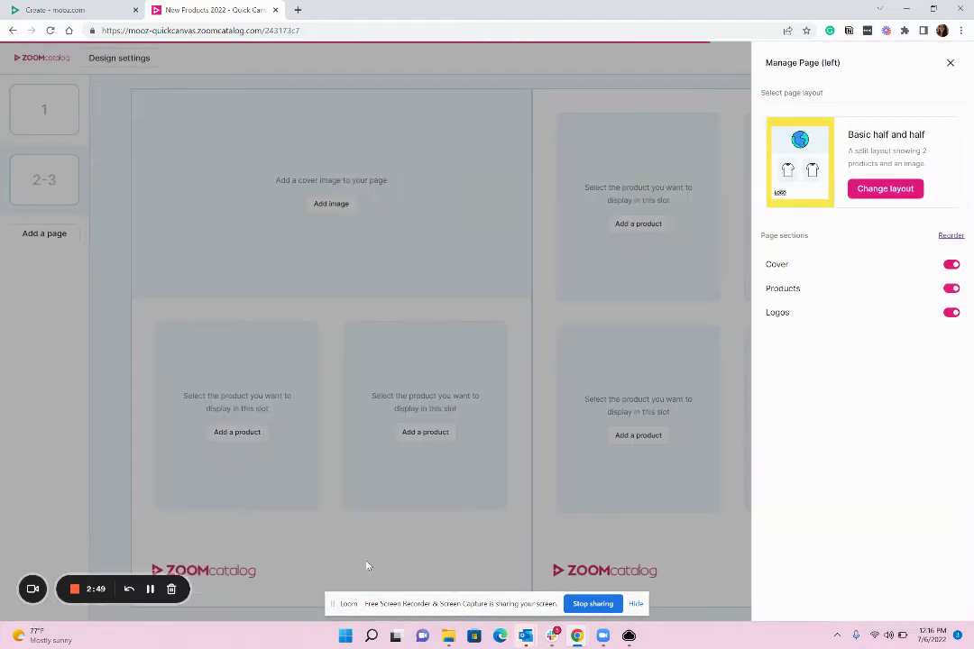
{"action": "left_click", "coordinate": [952, 313]}
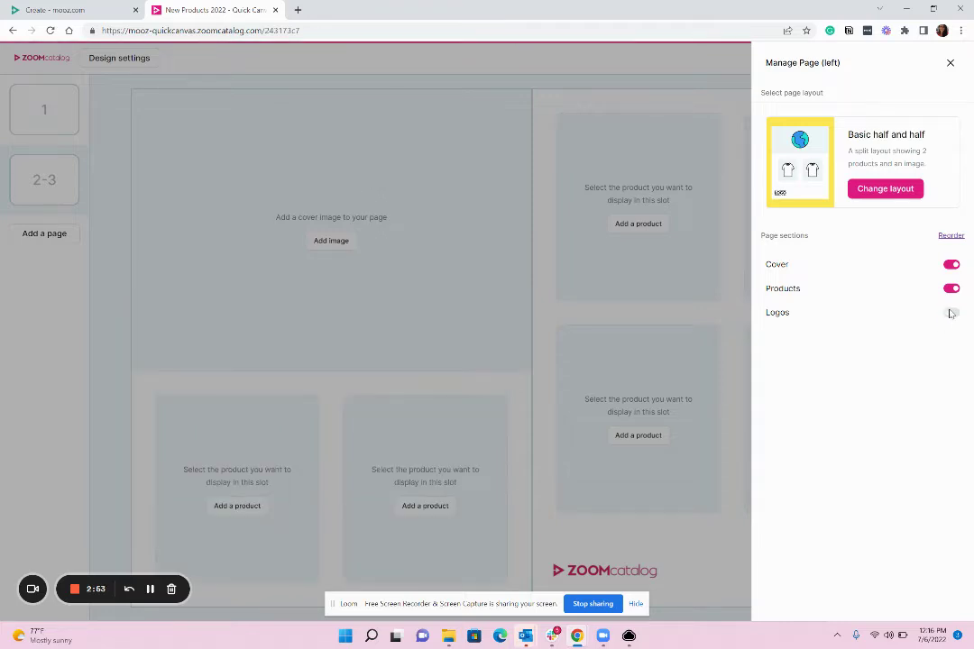
{"action": "left_click", "coordinate": [626, 321]}
Step: Give the right page the Basic single product layout with logos turned off
{"action": "left_click", "coordinate": [817, 60]}
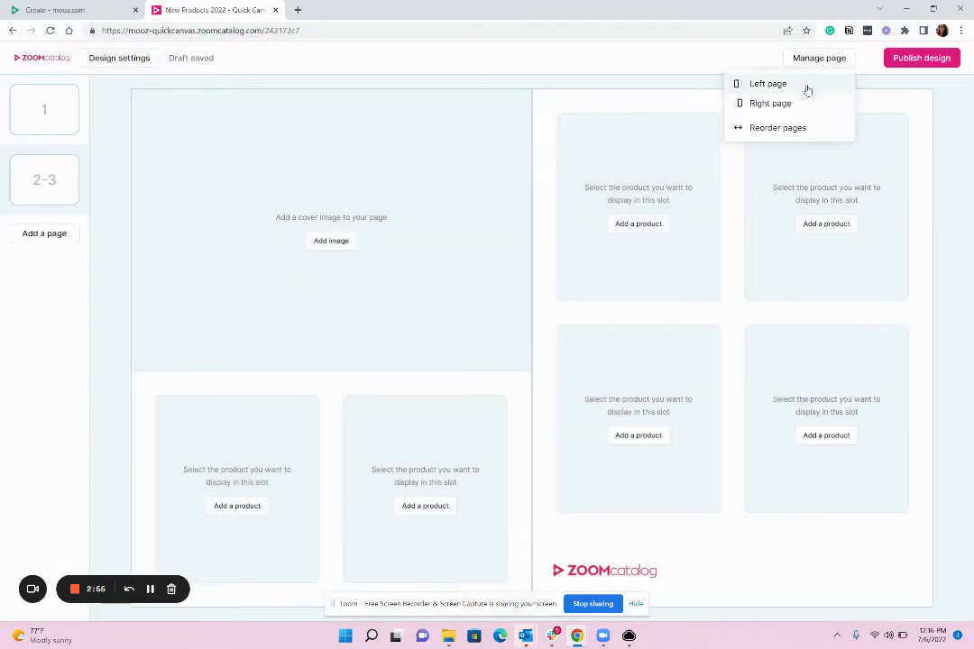
{"action": "left_click", "coordinate": [799, 106]}
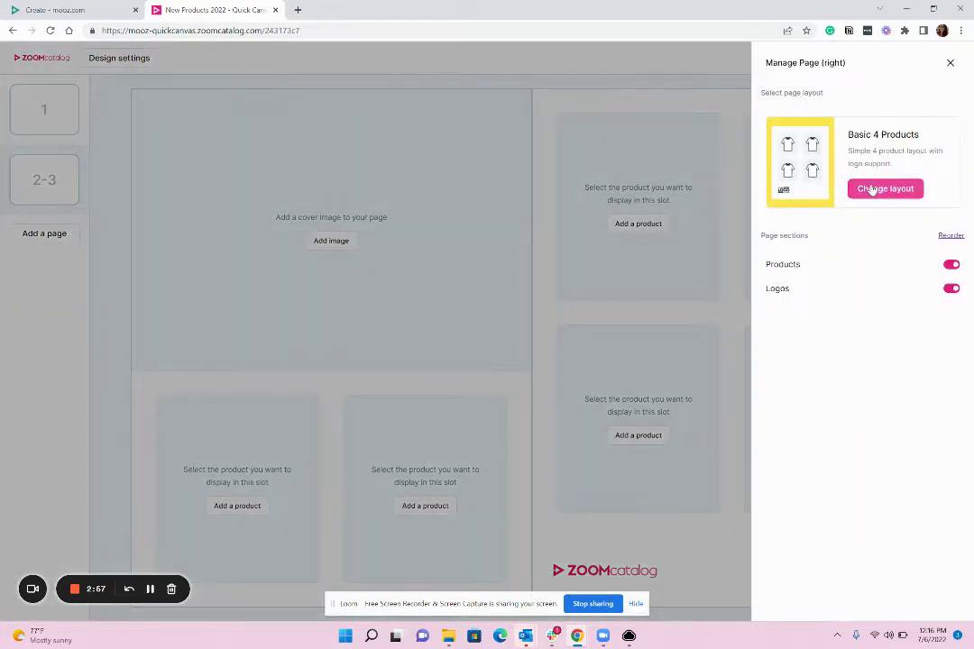
{"action": "left_click", "coordinate": [873, 189]}
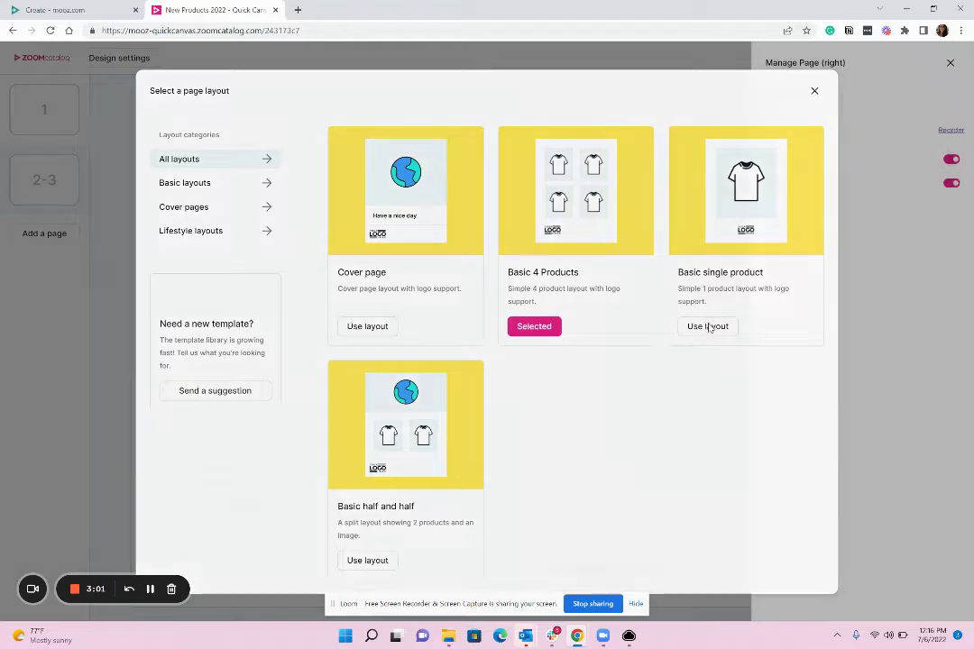
{"action": "left_click", "coordinate": [709, 327]}
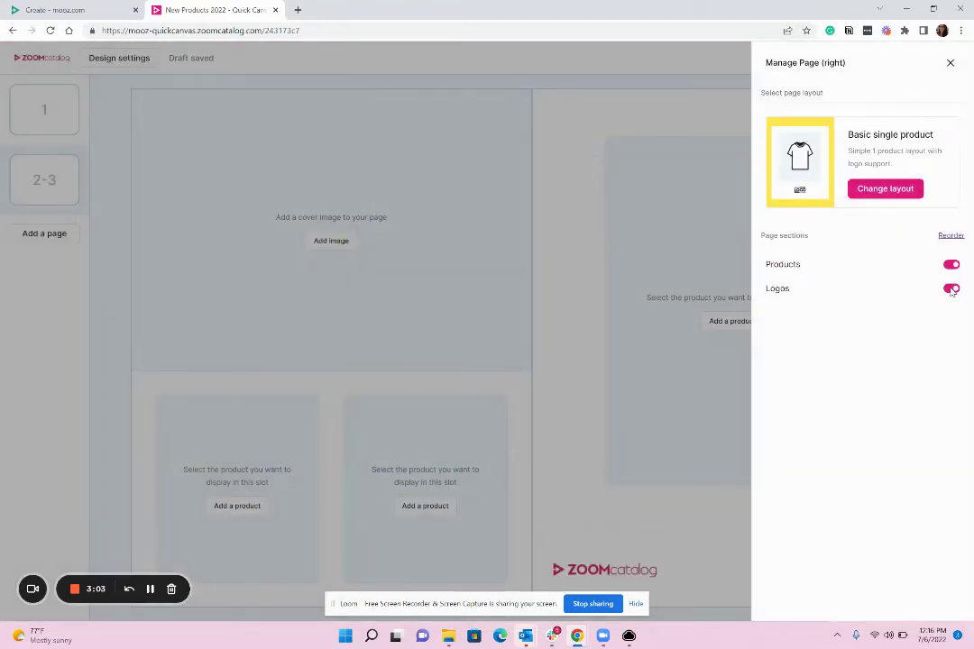
{"action": "left_click", "coordinate": [951, 289]}
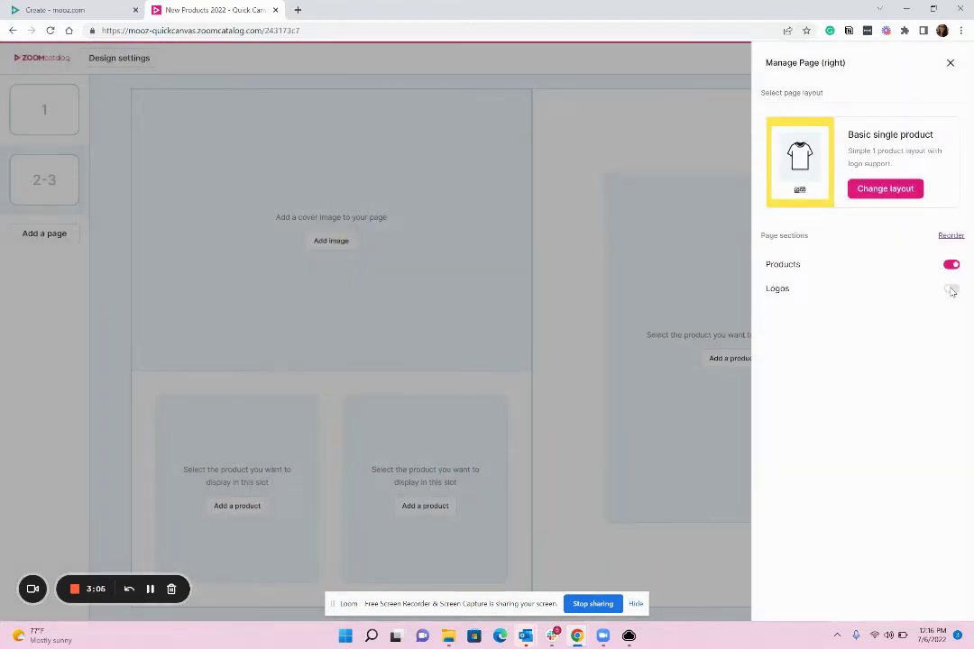
{"action": "left_click", "coordinate": [554, 365]}
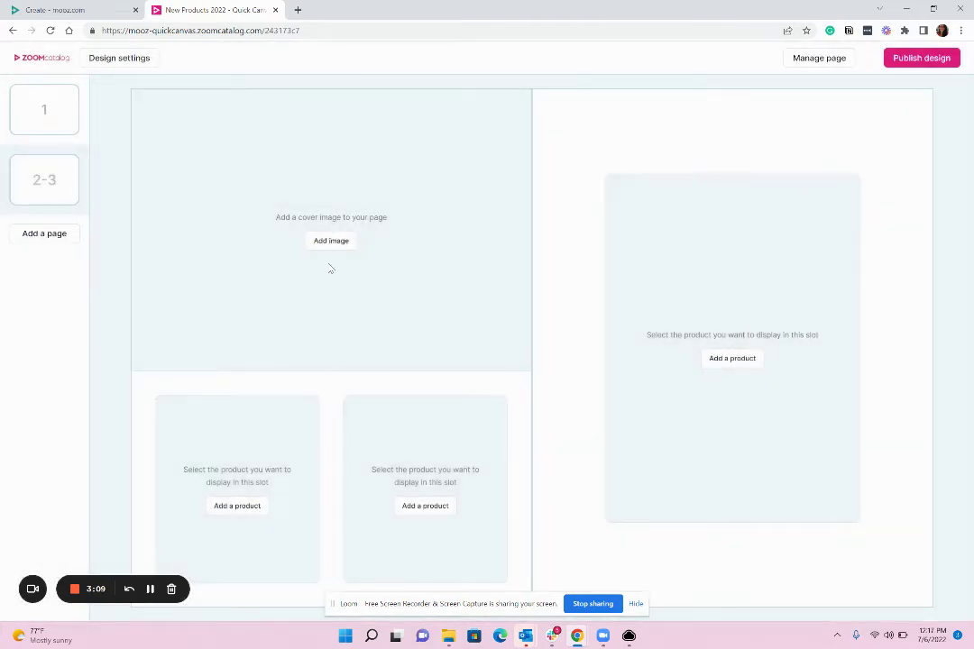
Step: Search the Asset library for 'tote' photos for page 2's image area
{"action": "left_click", "coordinate": [331, 241]}
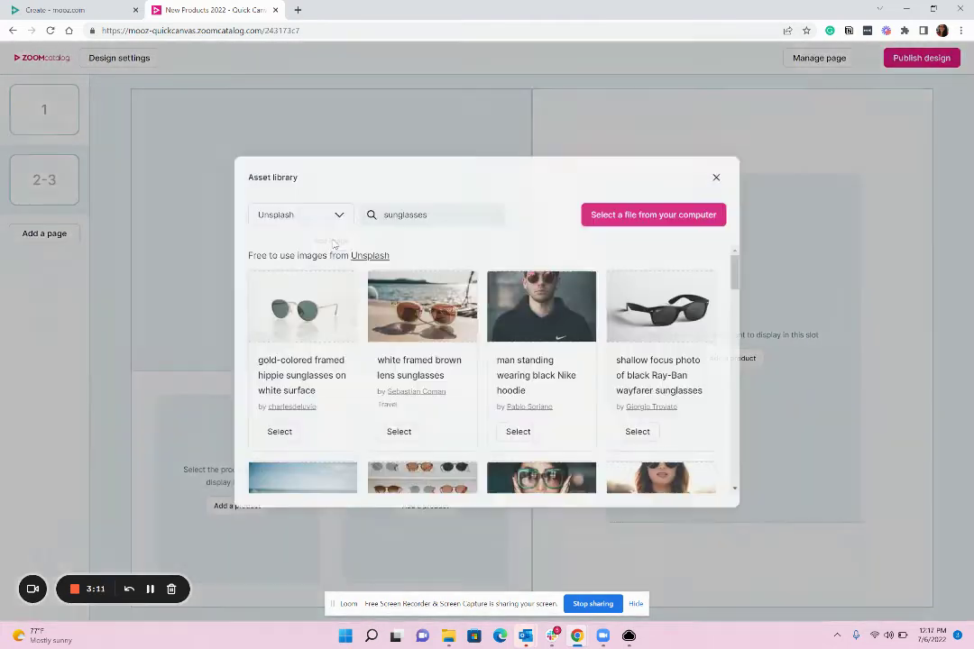
{"action": "scroll", "coordinate": [501, 350], "scroll_direction": "down", "scroll_amount": 1}
{"action": "left_click_drag", "start_coordinate": [435, 215], "coordinate": [379, 218]}
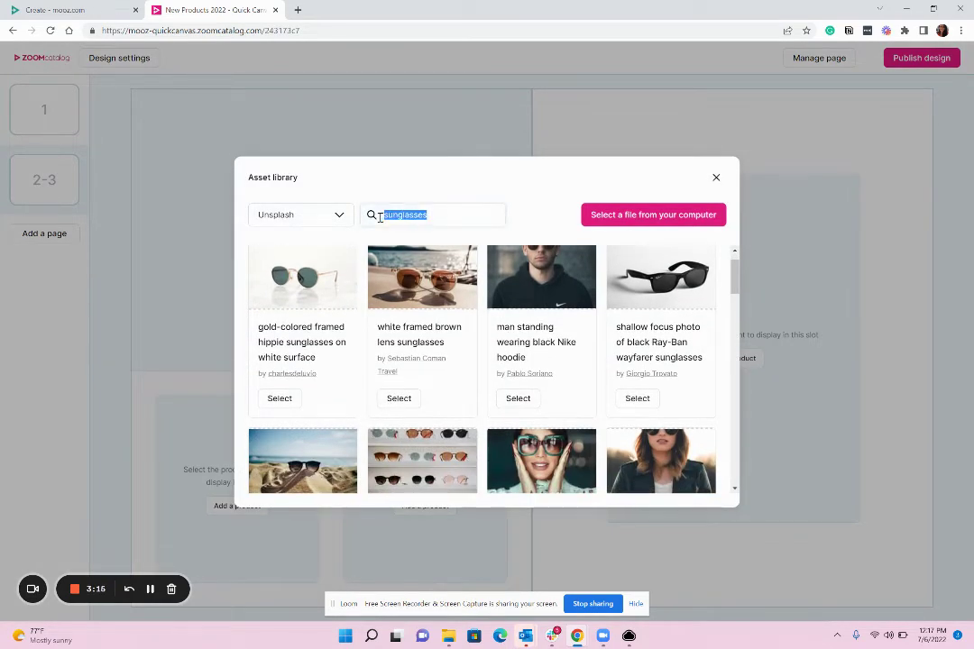
{"action": "type", "text": "tote"}
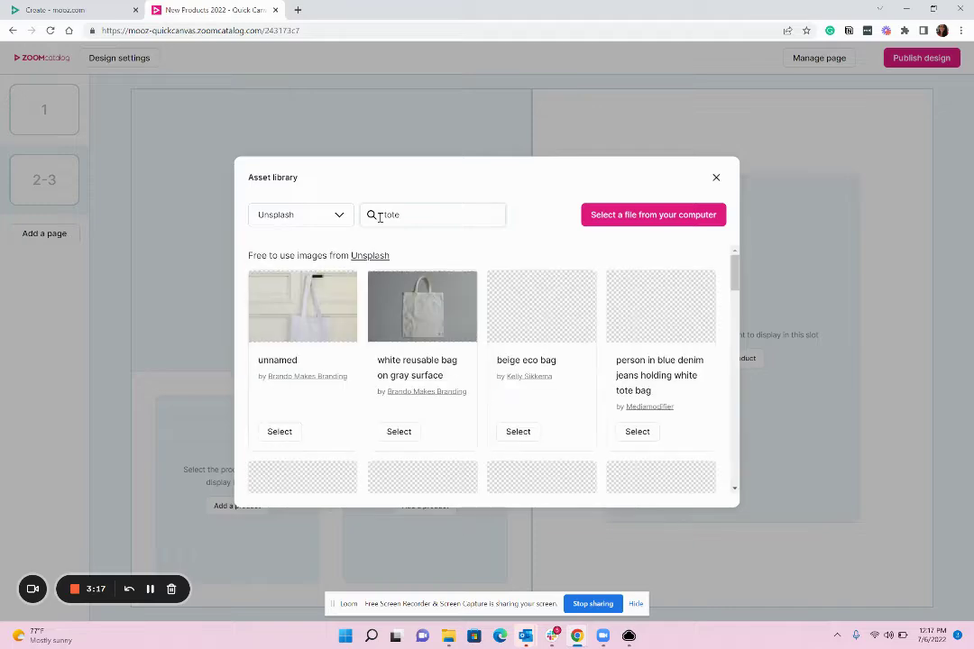
{"action": "scroll", "coordinate": [628, 367], "scroll_direction": "down", "scroll_amount": 2}
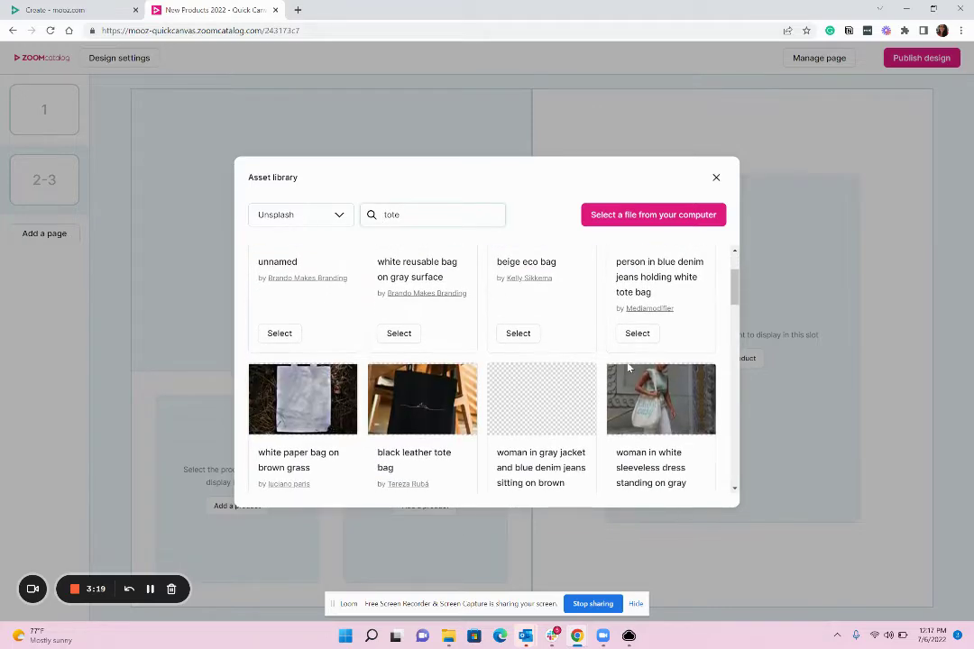
{"action": "scroll", "coordinate": [629, 367], "scroll_direction": "down", "scroll_amount": 2}
Step: Use the woman-with-tote photo and add a pink Sport Cinch Bag to the first slot
{"action": "left_click", "coordinate": [636, 446]}
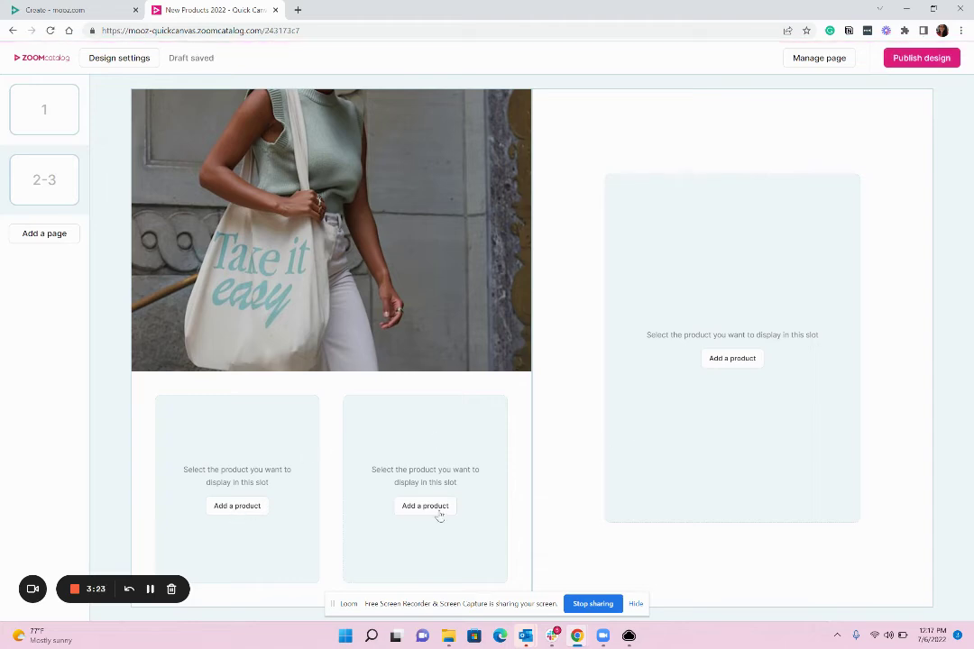
{"action": "left_click", "coordinate": [236, 506]}
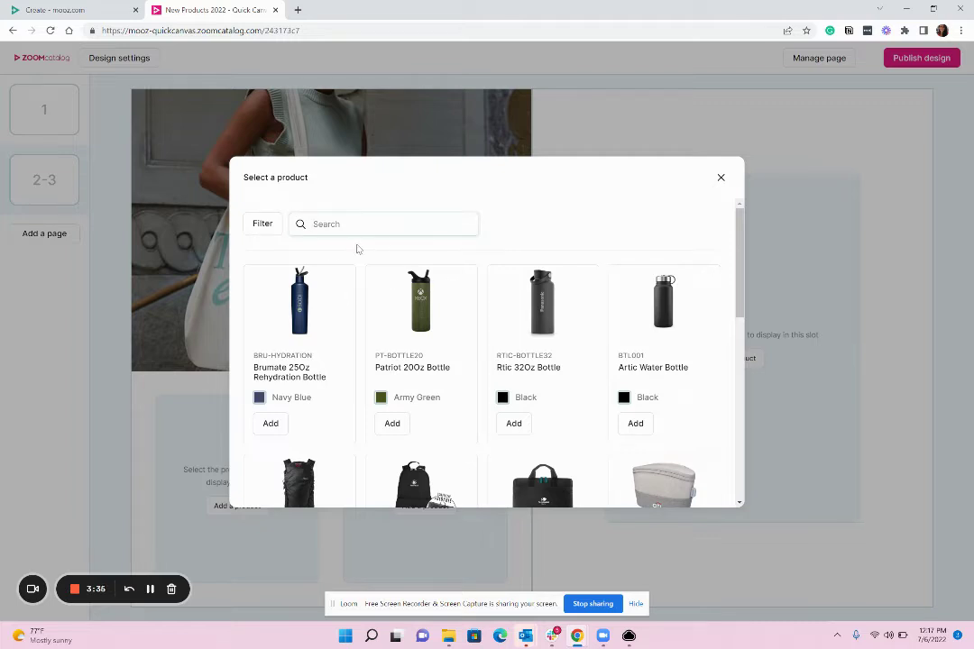
{"action": "type", "text": "bag"}
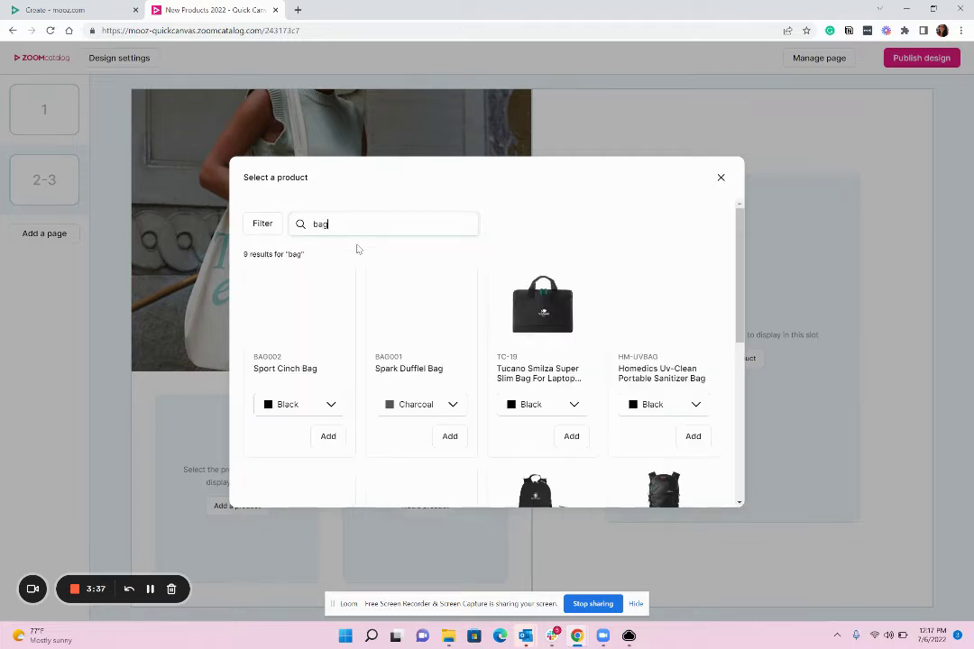
{"action": "left_click", "coordinate": [327, 406]}
{"action": "left_click", "coordinate": [285, 469]}
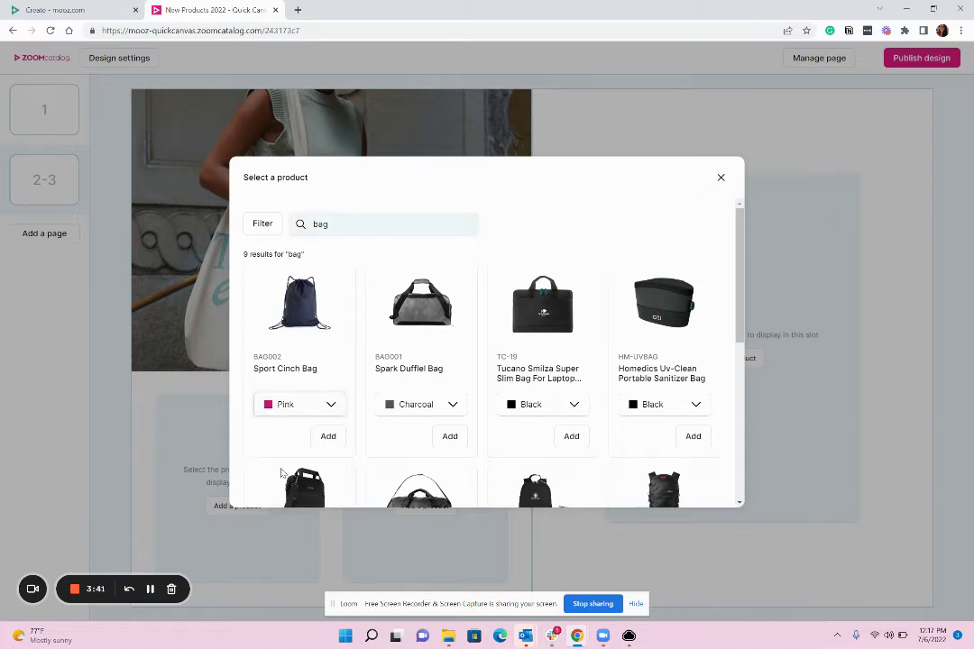
{"action": "left_click", "coordinate": [327, 436]}
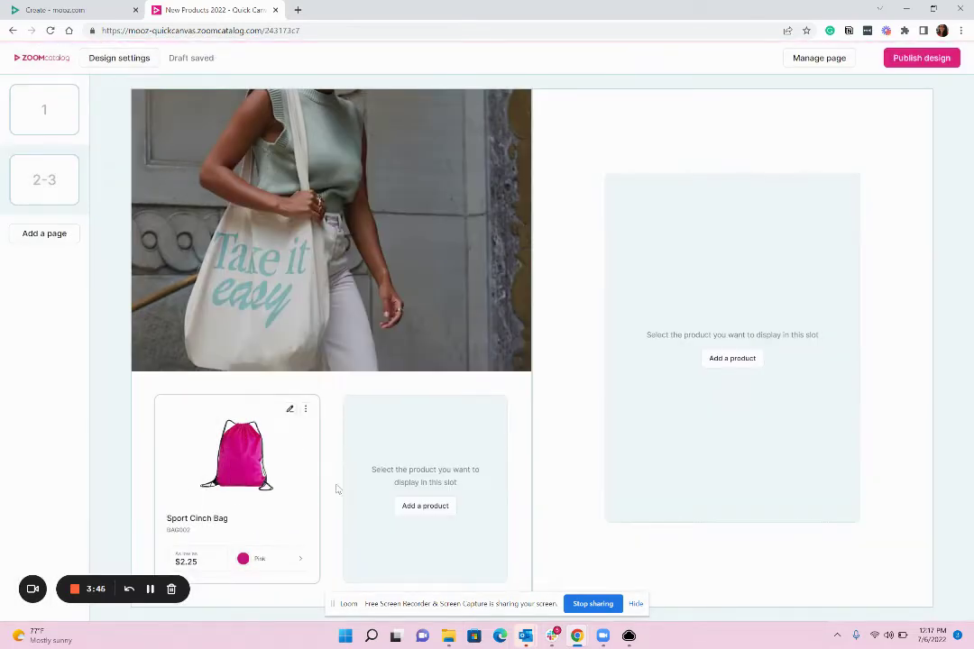
Step: Add the black Matador On-Grid Packable Tote to the second slot
{"action": "left_click", "coordinate": [425, 506]}
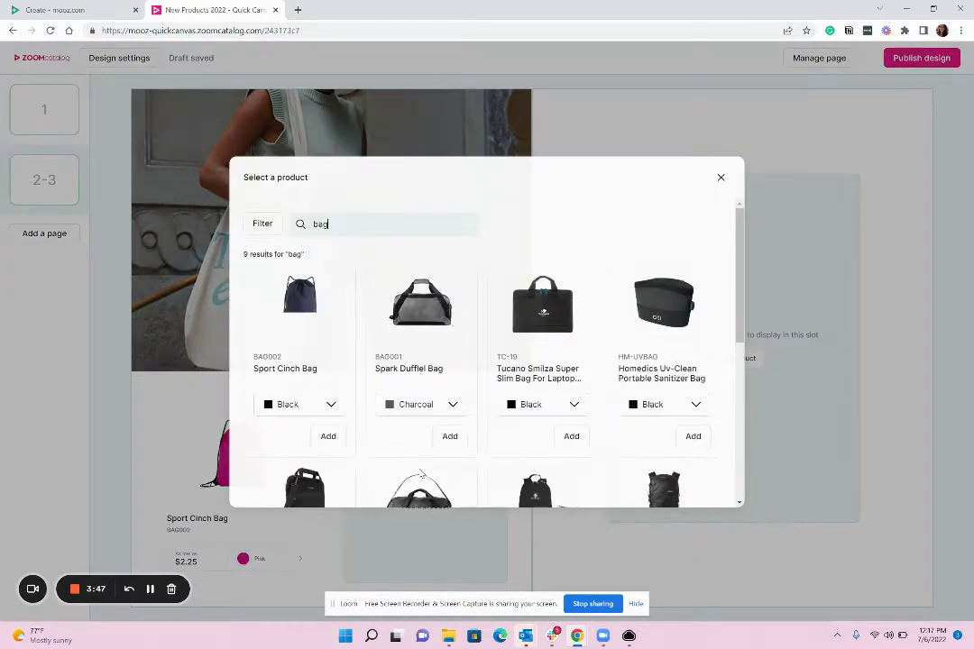
{"action": "double_click", "coordinate": [307, 219]}
{"action": "type", "text": "tote"}
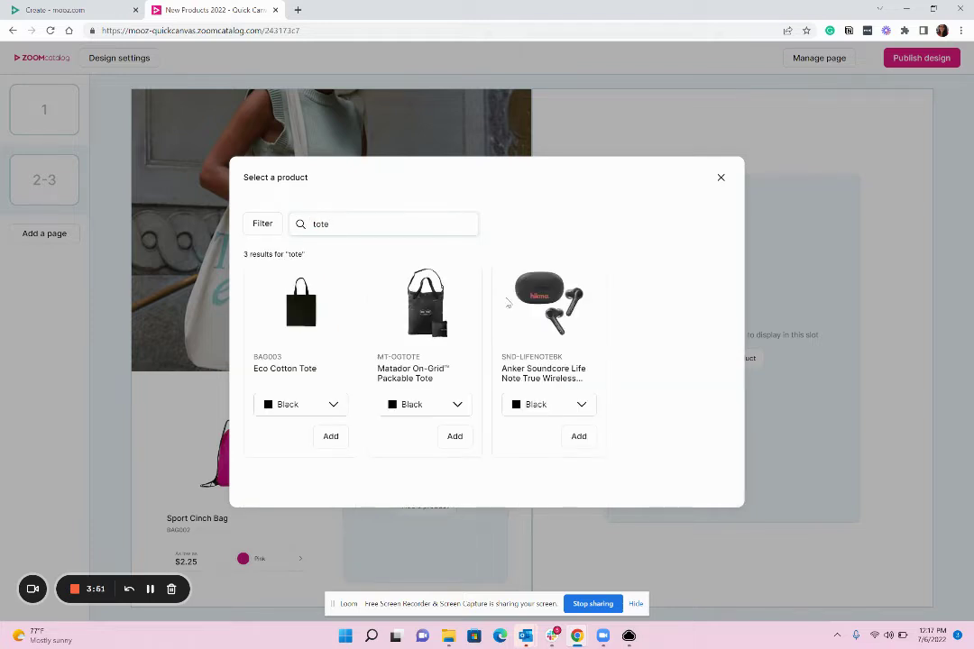
{"action": "left_click", "coordinate": [457, 405]}
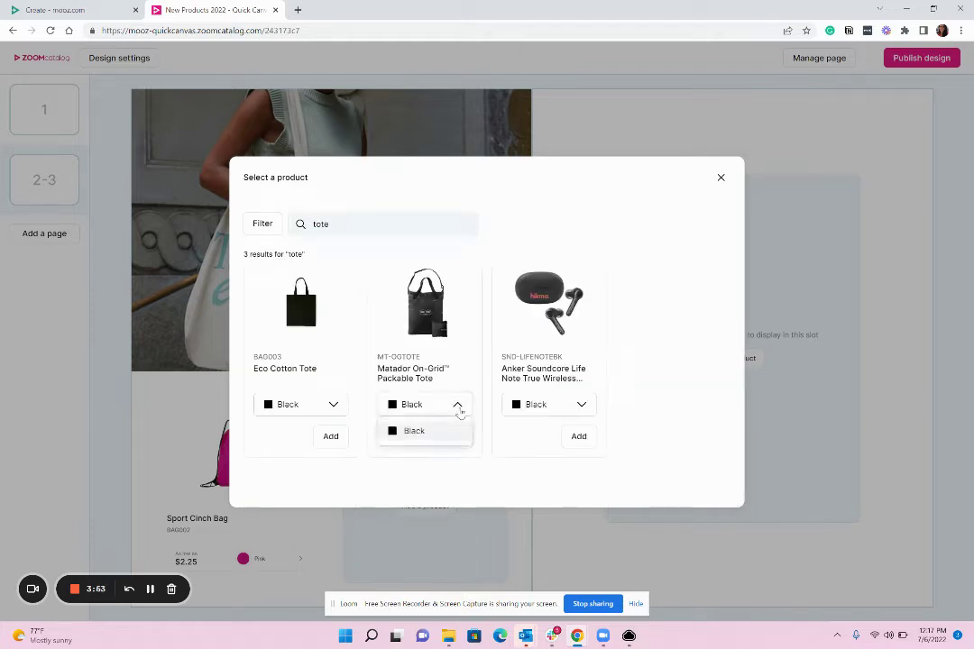
{"action": "left_click", "coordinate": [450, 432]}
{"action": "left_click", "coordinate": [455, 439]}
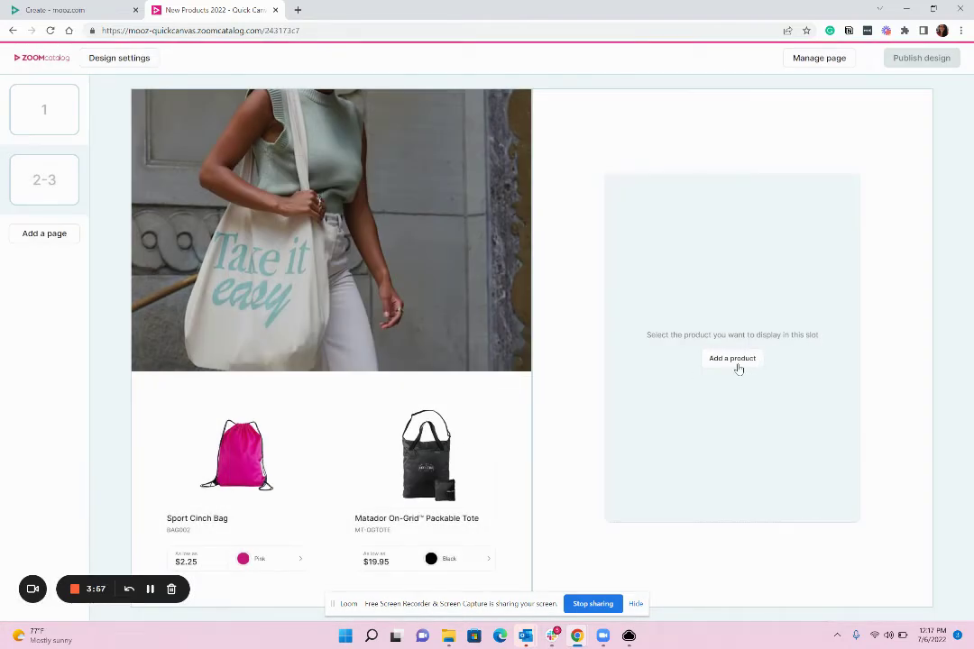
Step: Add the light grey Homedics sanitizer bag to the right page's slot
{"action": "left_click", "coordinate": [737, 363]}
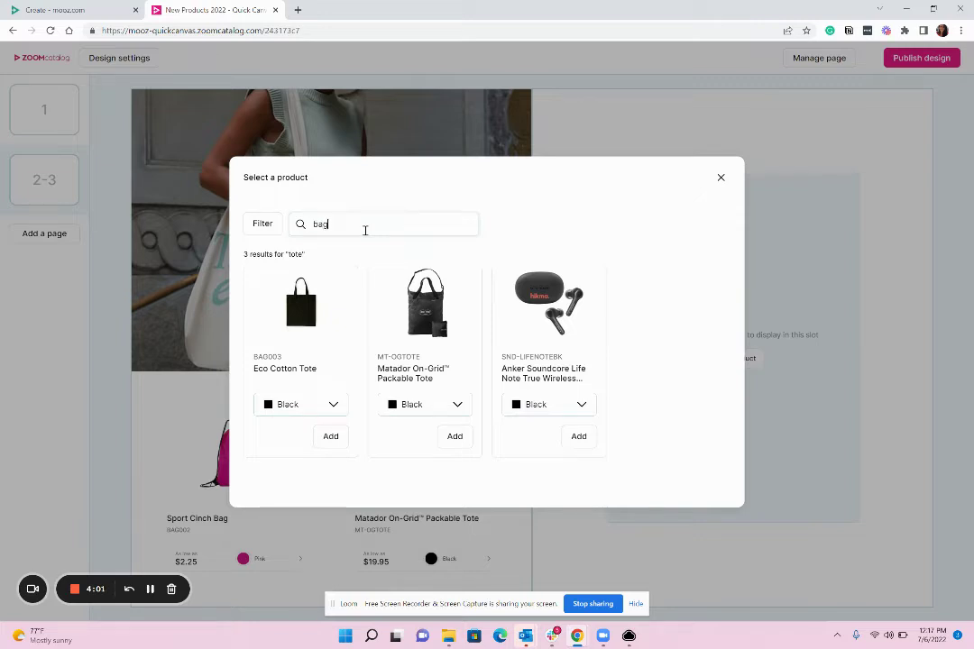
{"action": "type", "text": "ag"}
{"action": "scroll", "coordinate": [545, 364], "scroll_direction": "down", "scroll_amount": 1}
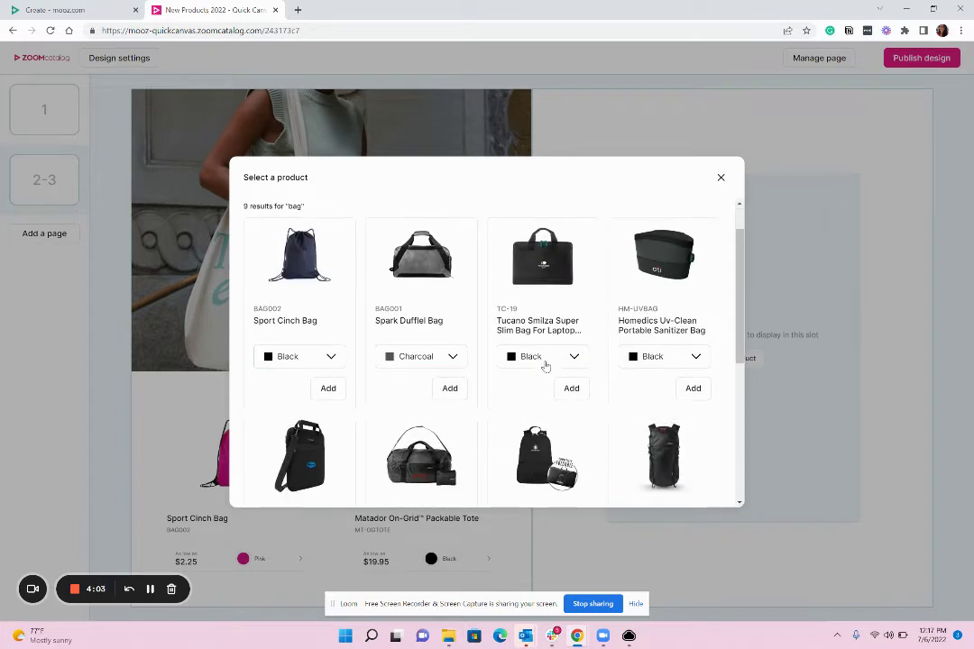
{"action": "left_click", "coordinate": [672, 358]}
{"action": "left_click", "coordinate": [653, 402]}
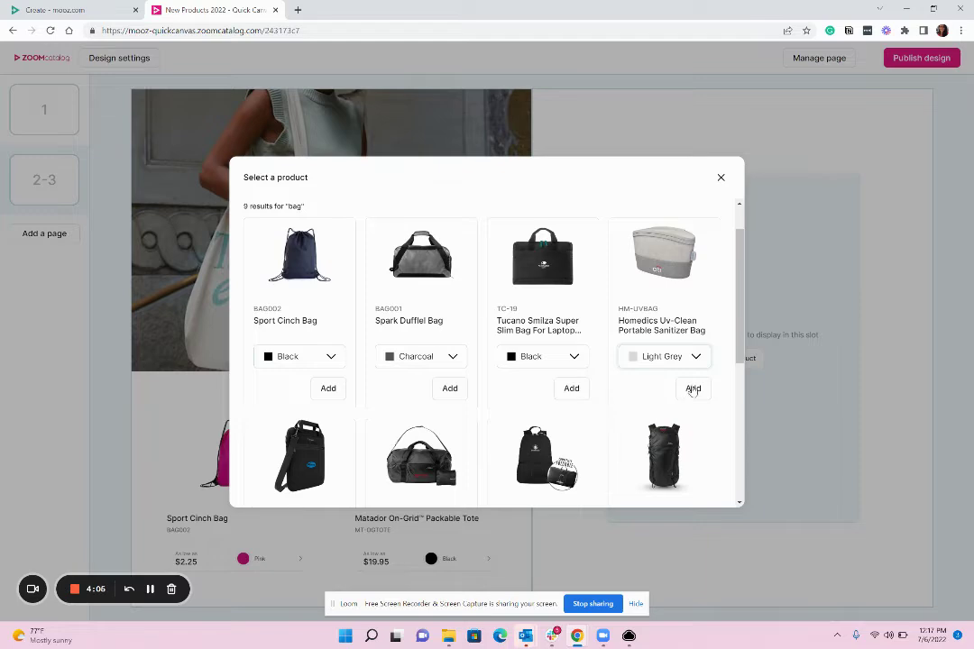
{"action": "left_click", "coordinate": [692, 390]}
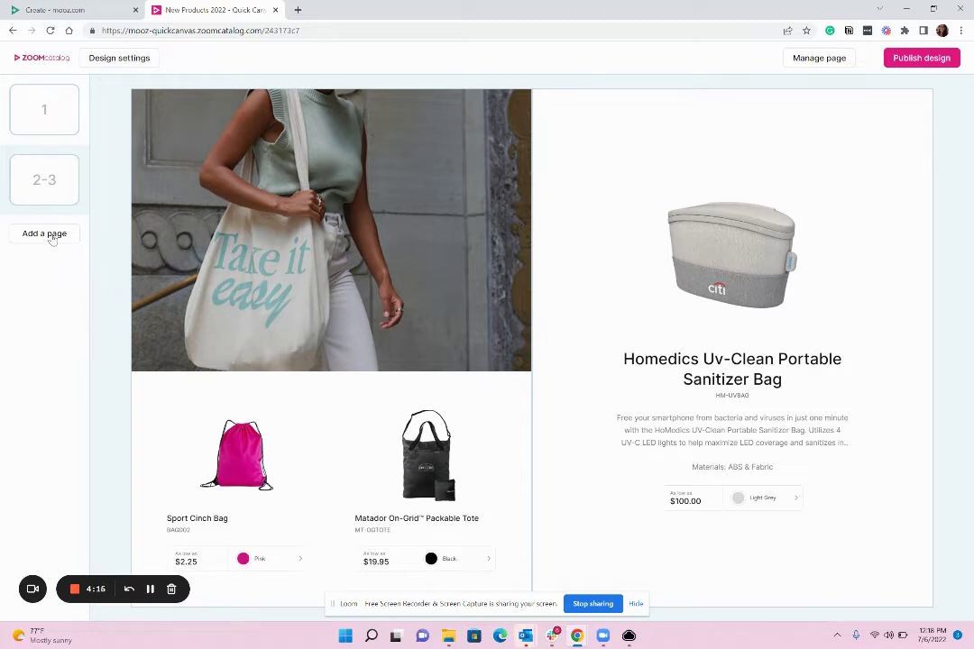
Step: Add a pages 4–5 spread; make page 4 half-and-half, logo-free, with slots above the image
{"action": "left_click", "coordinate": [53, 238]}
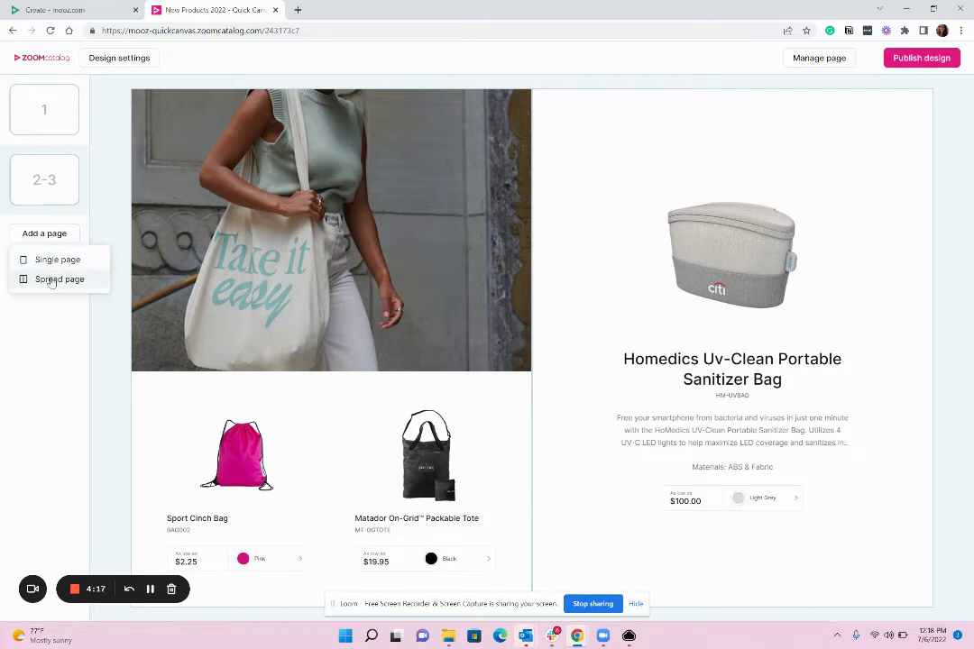
{"action": "left_click", "coordinate": [51, 280]}
{"action": "left_click", "coordinate": [814, 59]}
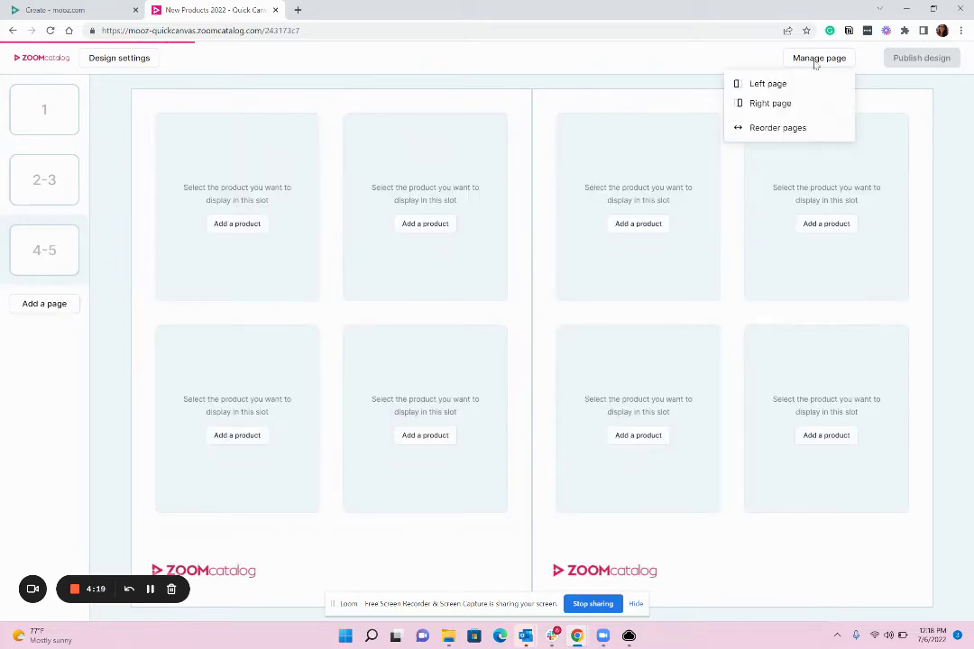
{"action": "left_click", "coordinate": [768, 84]}
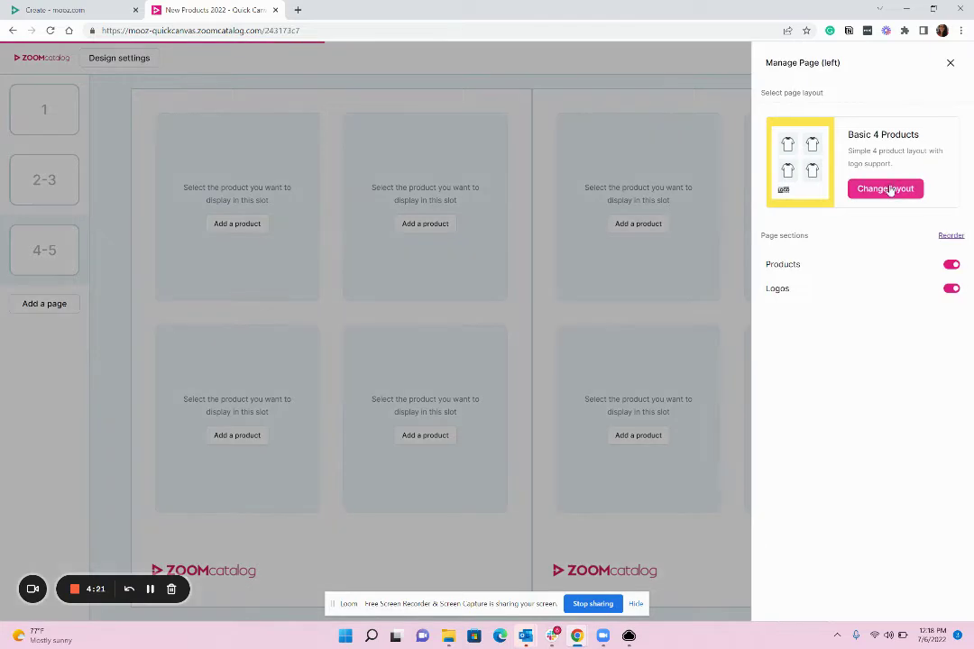
{"action": "left_click", "coordinate": [887, 189]}
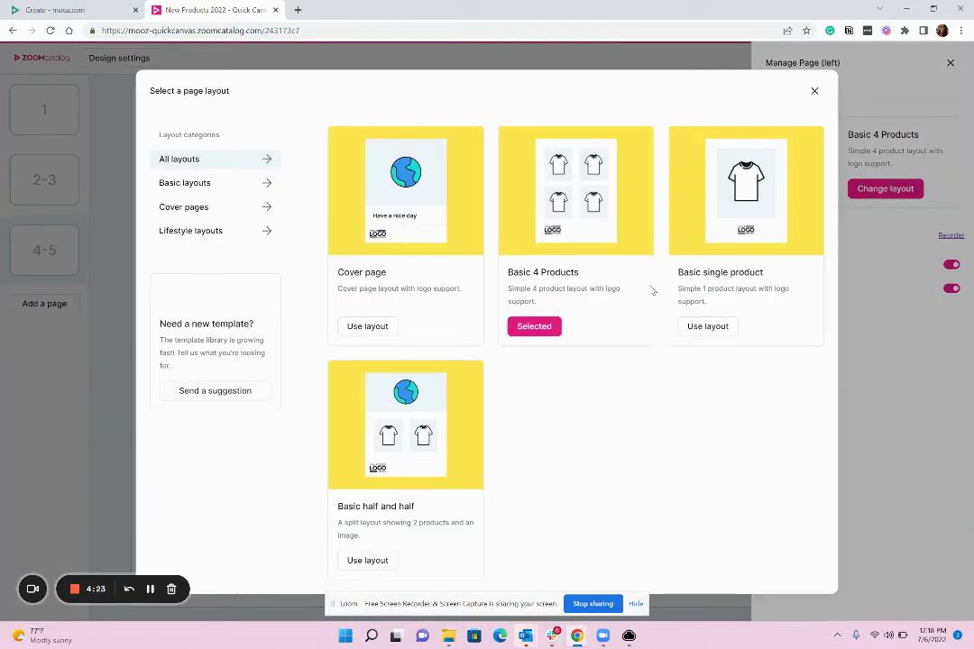
{"action": "left_click", "coordinate": [367, 561]}
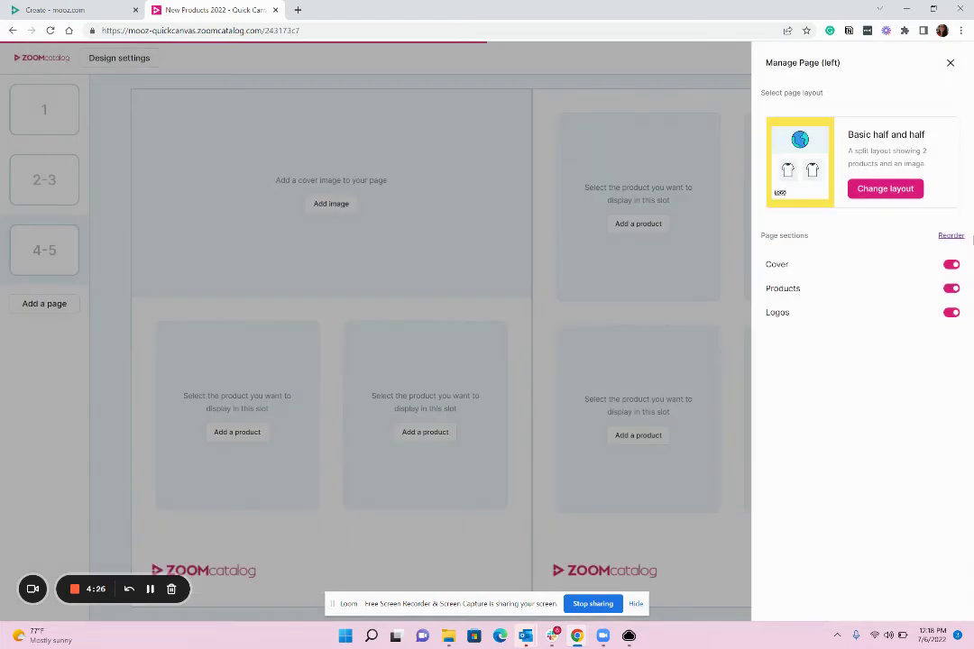
{"action": "left_click", "coordinate": [951, 314]}
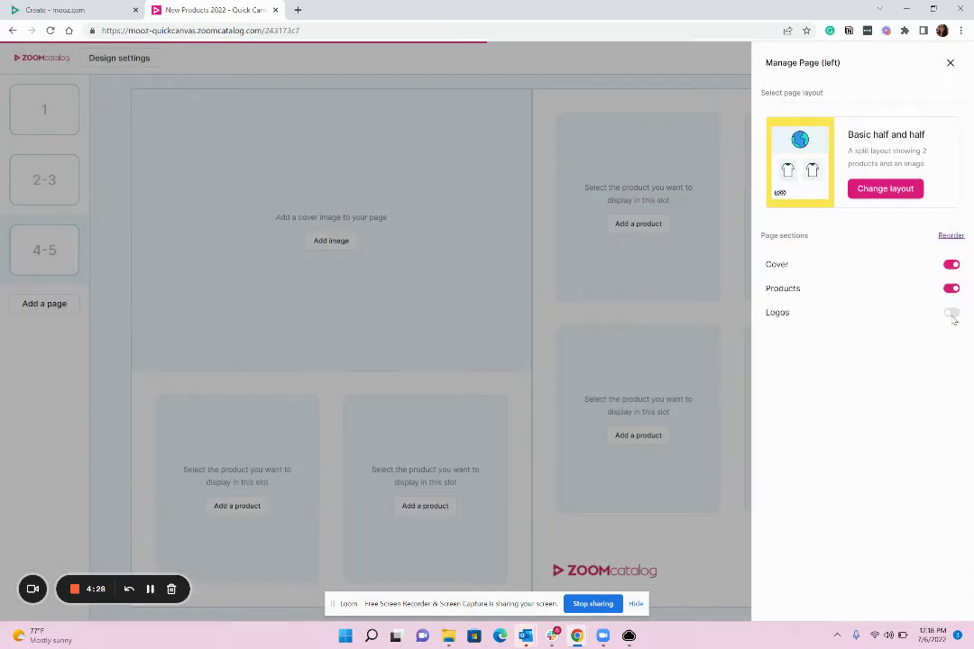
{"action": "left_click", "coordinate": [952, 237]}
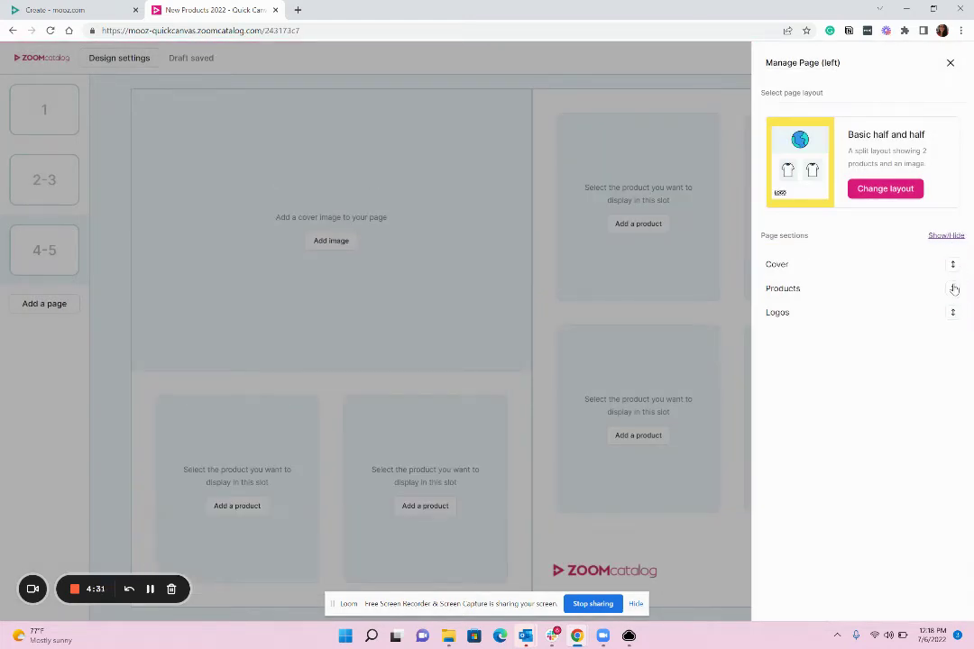
{"action": "left_click_drag", "start_coordinate": [954, 289], "coordinate": [951, 263]}
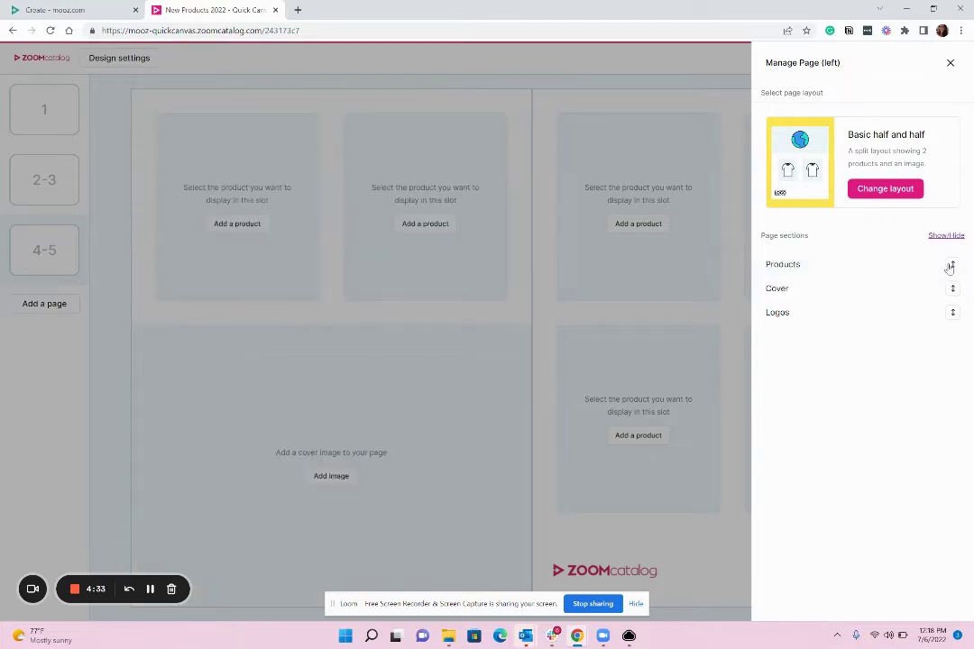
{"action": "left_click", "coordinate": [434, 394]}
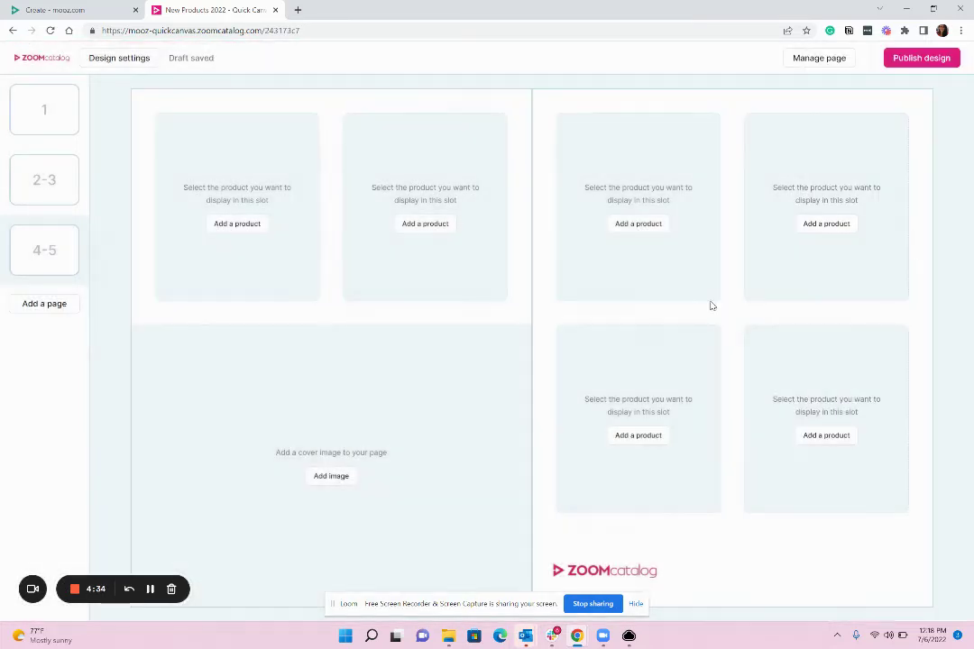
Step: Turn off page 5's logo section so it holds four product slots
{"action": "left_click", "coordinate": [820, 60]}
{"action": "left_click", "coordinate": [790, 103]}
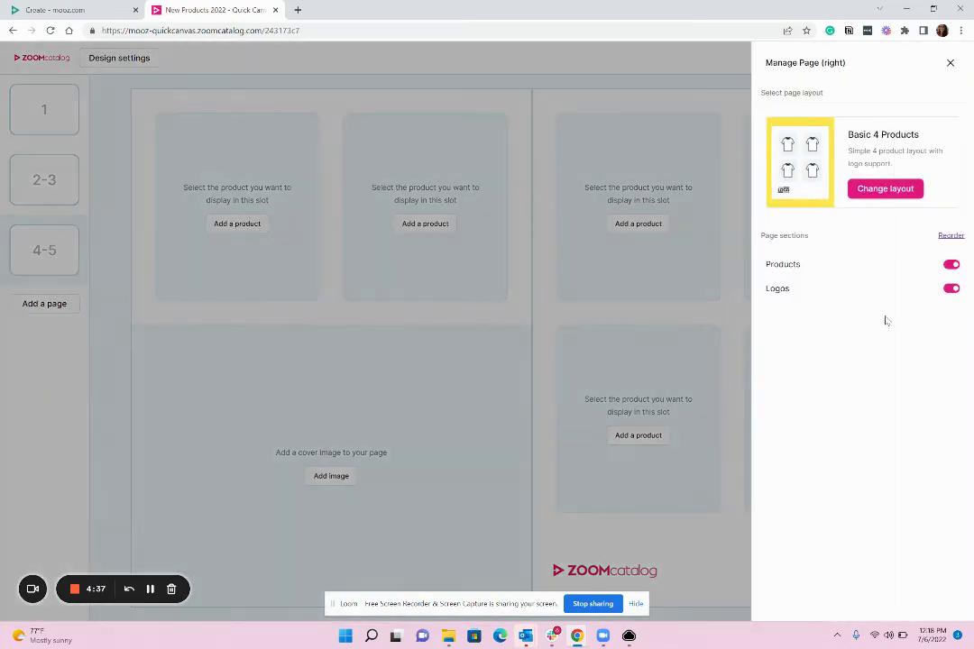
{"action": "left_click", "coordinate": [950, 289]}
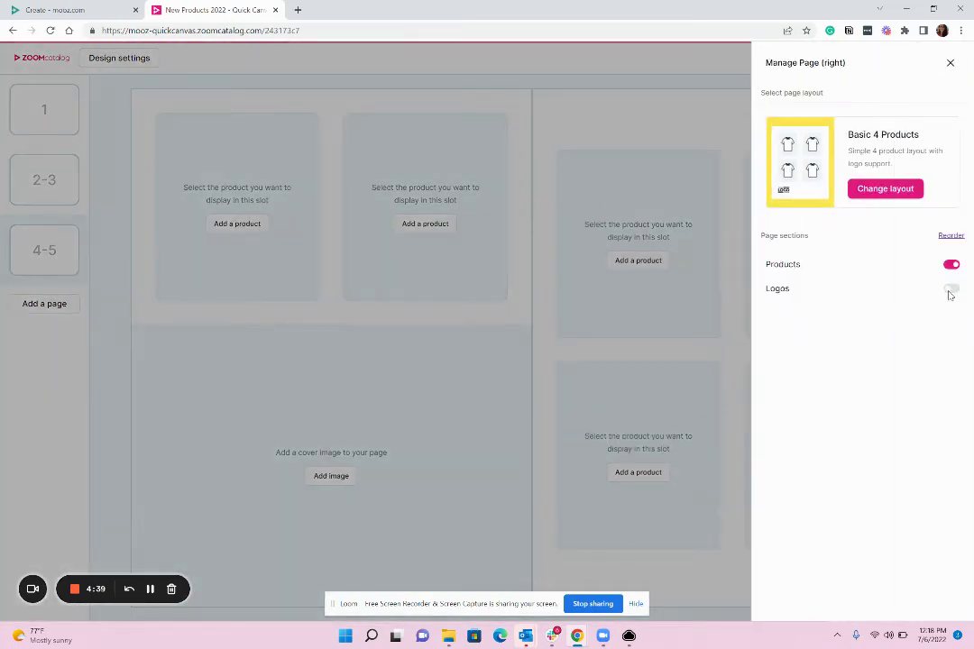
{"action": "left_click", "coordinate": [551, 356]}
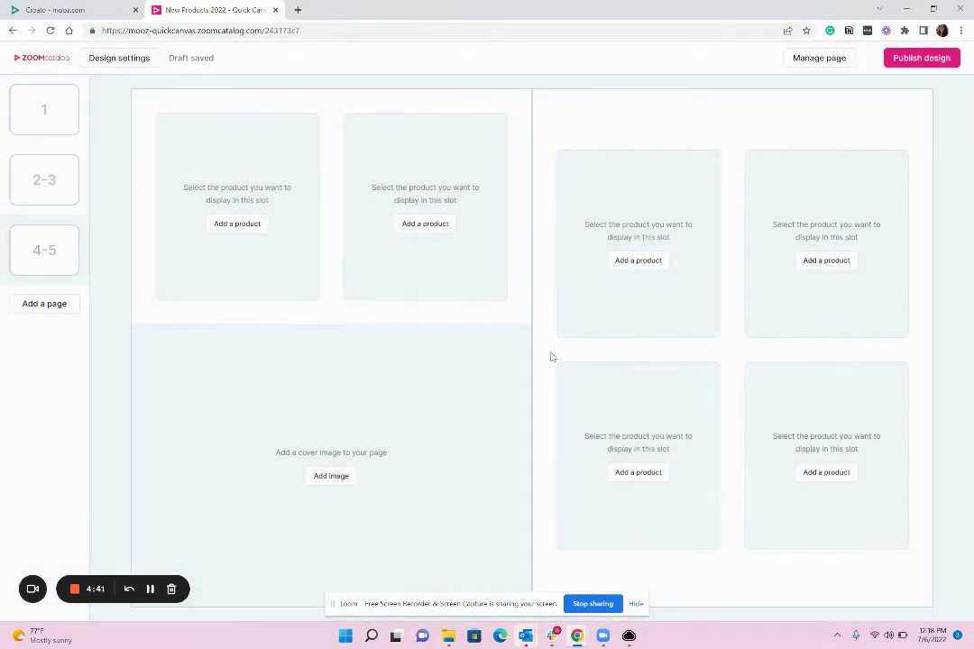
Step: Search 'bottle' and fill page 4's slots with the Patriot 20Oz and Artic Water bottles
{"action": "left_click", "coordinate": [237, 224]}
{"action": "left_click_drag", "start_coordinate": [339, 228], "coordinate": [300, 228]}
{"action": "type", "text": "bottle"}
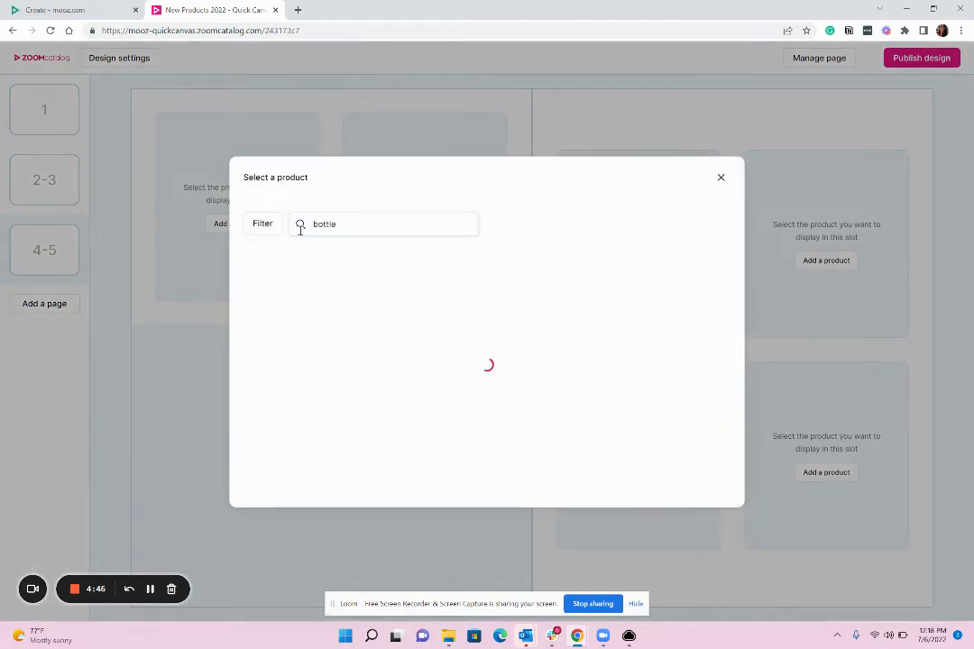
{"action": "left_click", "coordinate": [327, 436]}
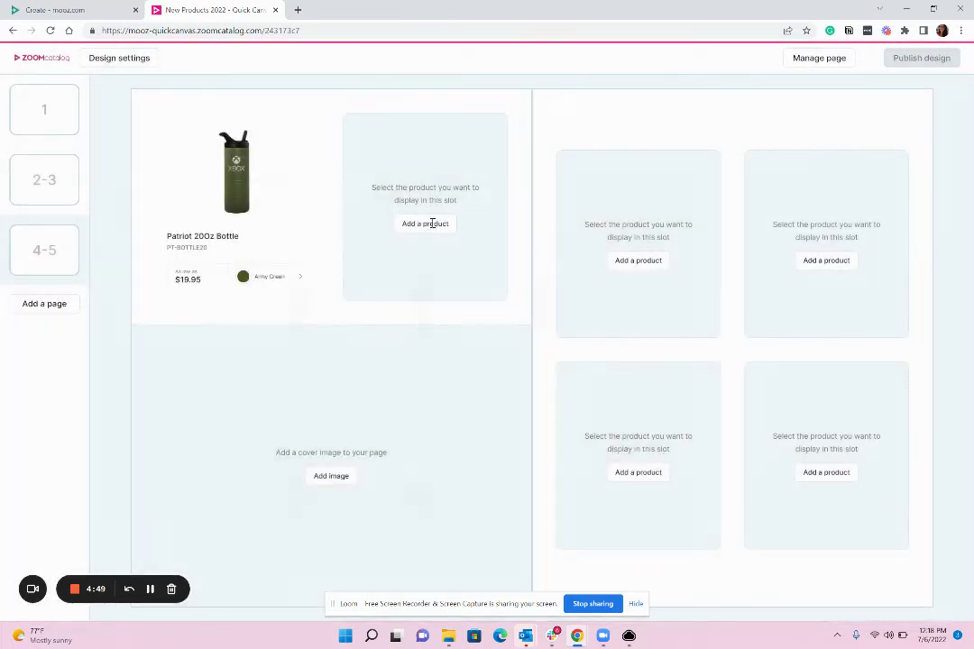
{"action": "left_click", "coordinate": [432, 222]}
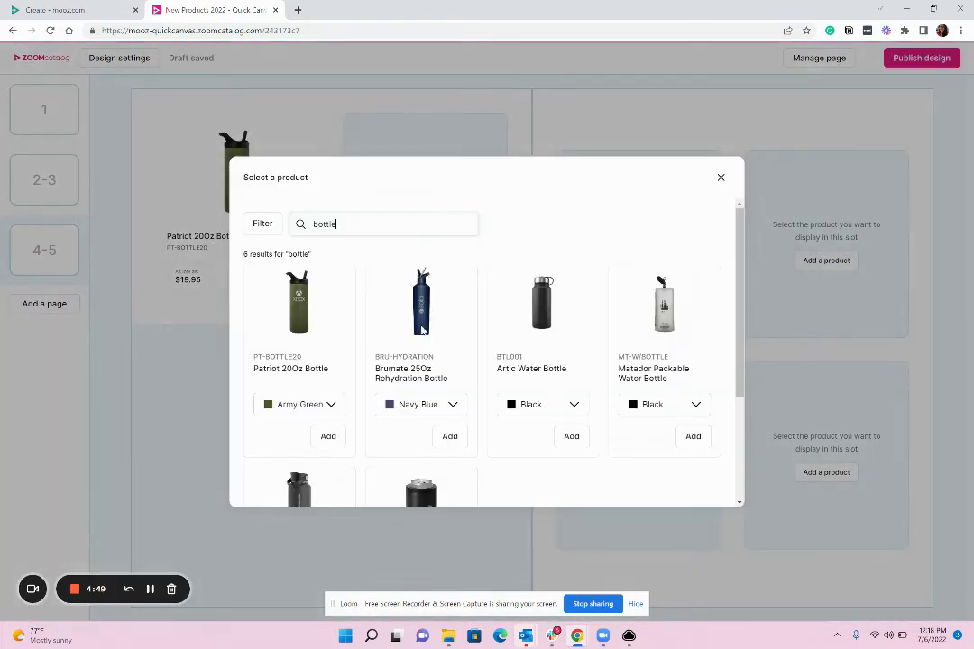
{"action": "left_click", "coordinate": [573, 438]}
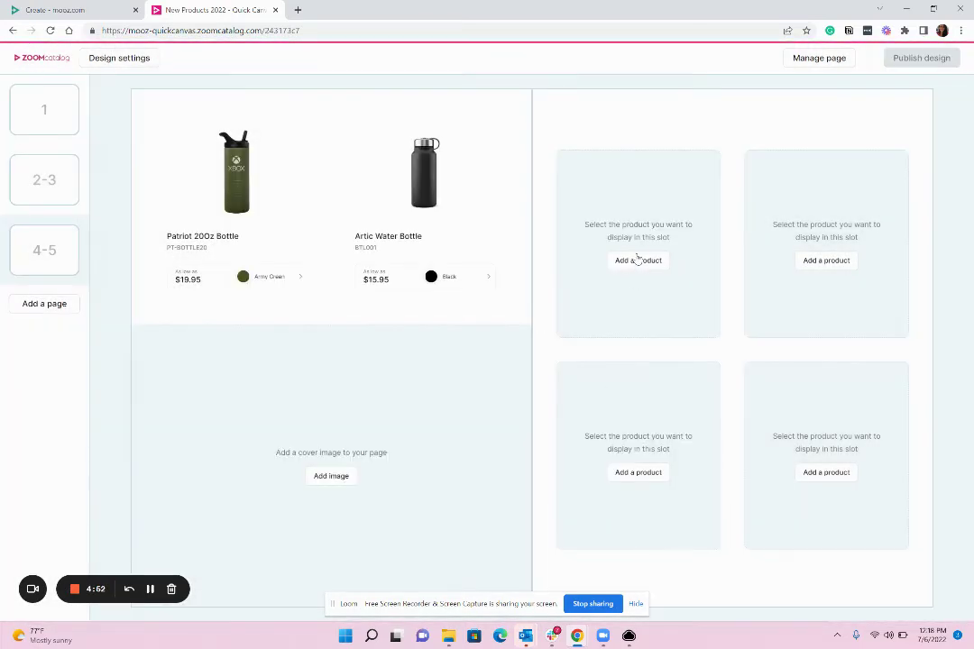
Step: Fill page 5 with the Swig 12Oz cooler, Matador, Artic Water and Patriot 20Oz bottles
{"action": "left_click", "coordinate": [636, 260]}
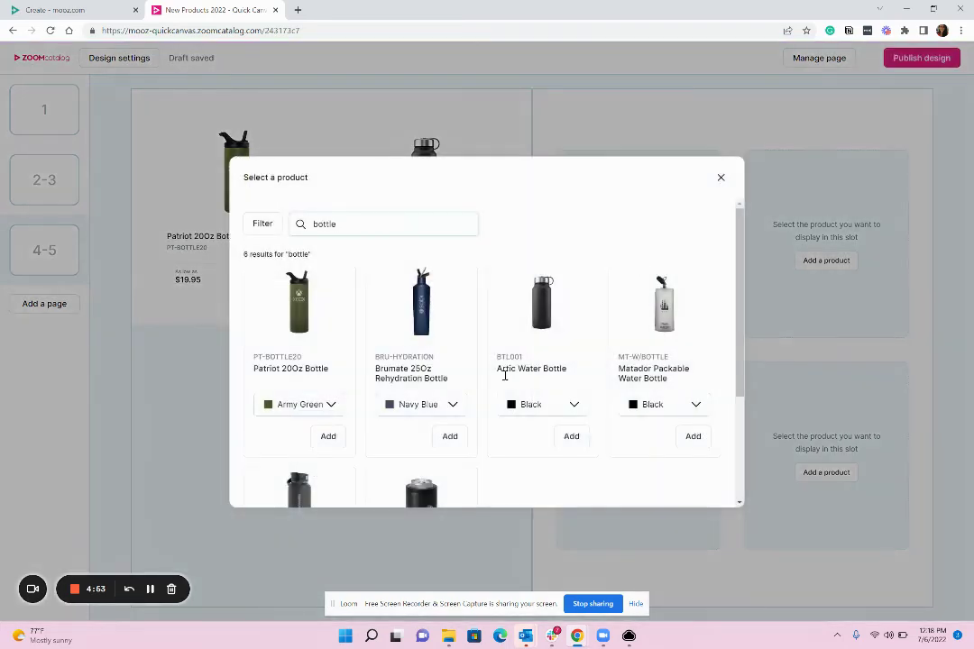
{"action": "scroll", "coordinate": [501, 396], "scroll_direction": "down", "scroll_amount": 3}
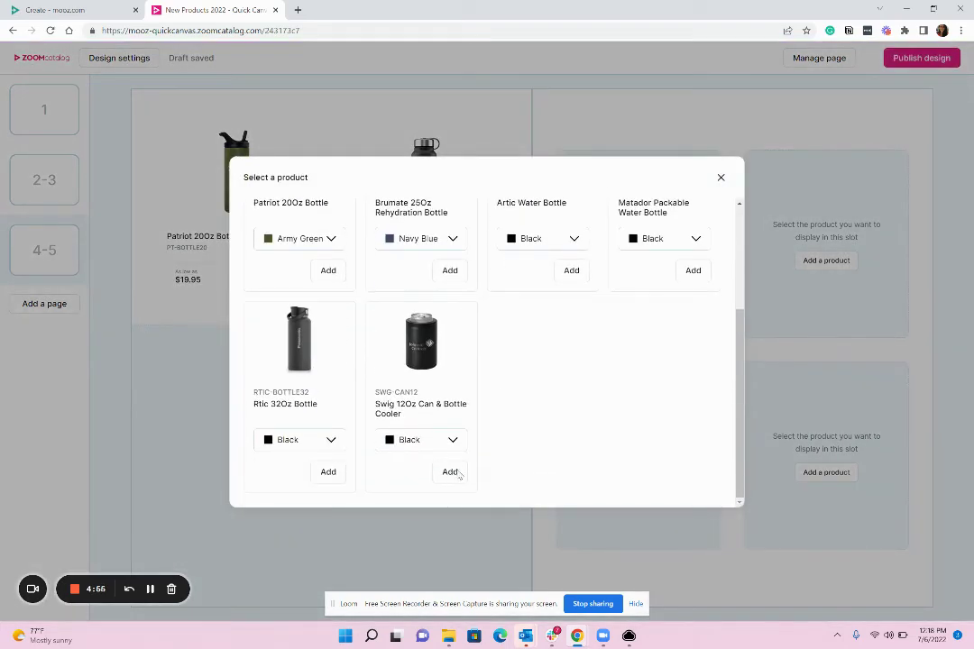
{"action": "left_click", "coordinate": [455, 472]}
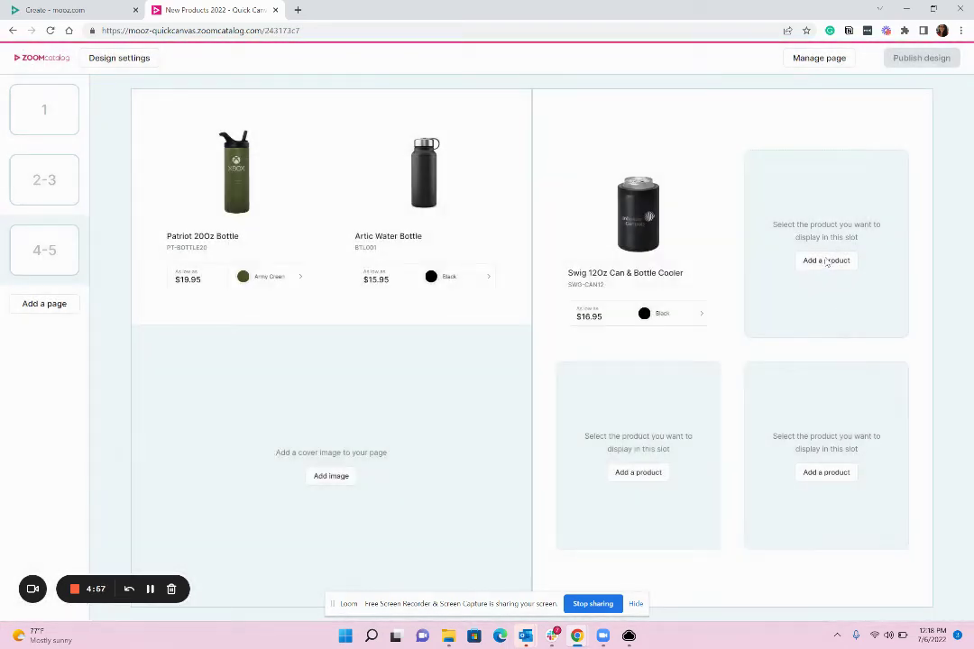
{"action": "left_click", "coordinate": [826, 260]}
{"action": "scroll", "coordinate": [543, 444], "scroll_direction": "down", "scroll_amount": 2}
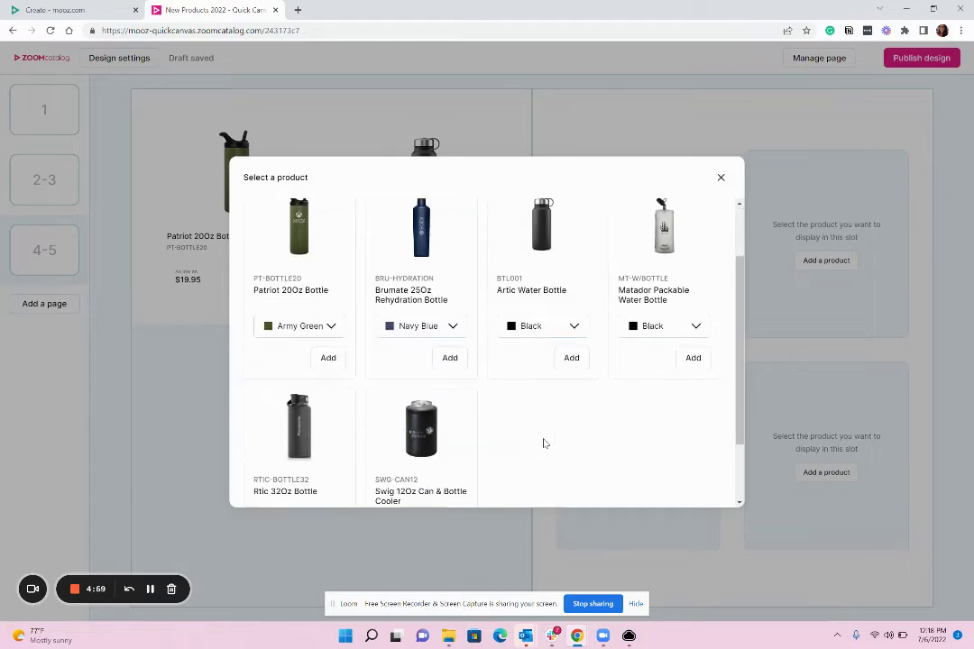
{"action": "left_click", "coordinate": [692, 359]}
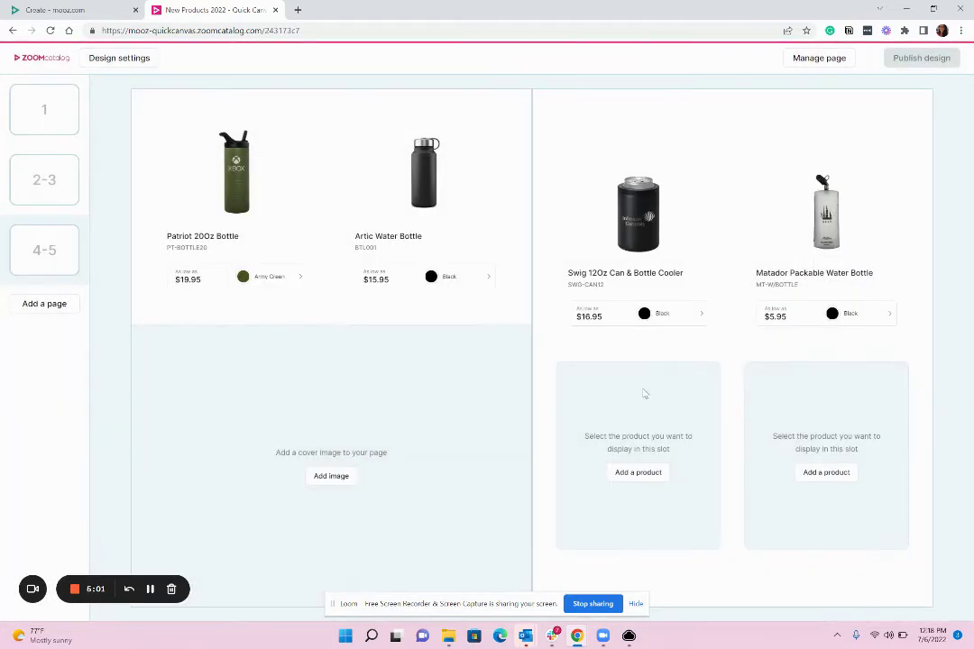
{"action": "left_click", "coordinate": [639, 473]}
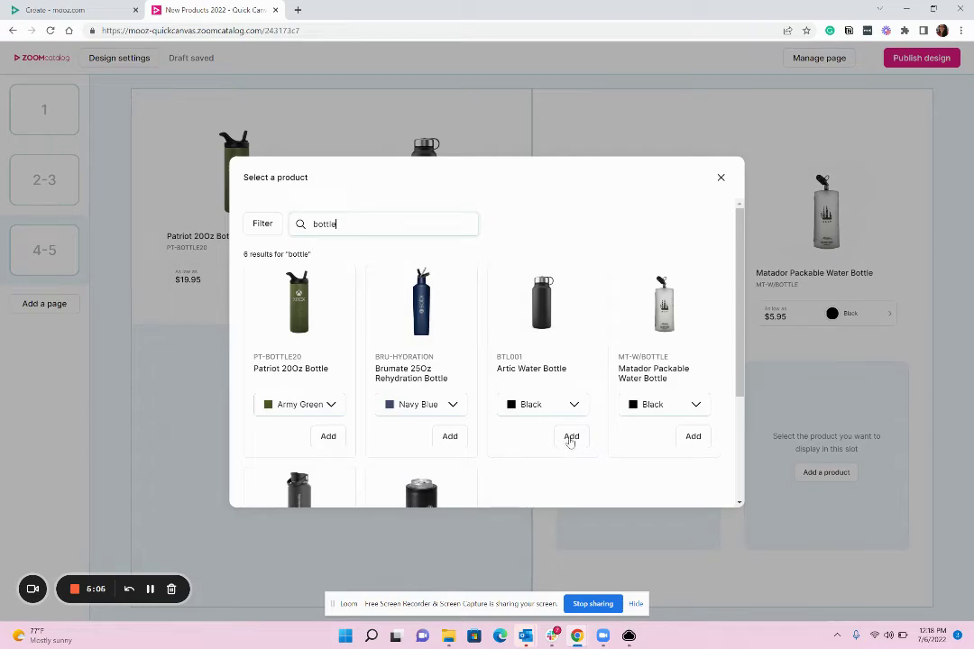
{"action": "left_click", "coordinate": [572, 436]}
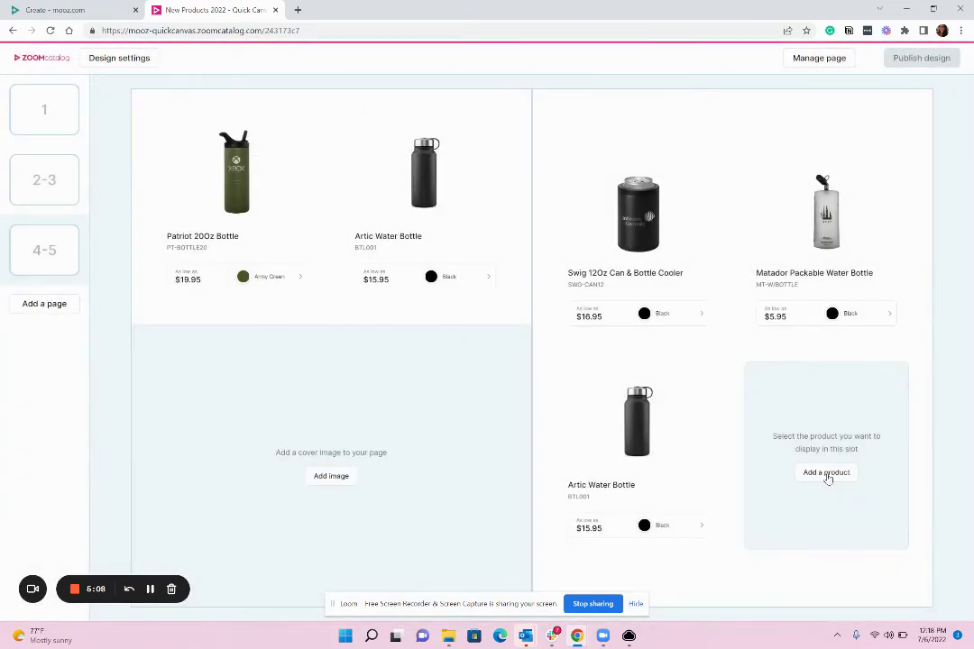
{"action": "left_click", "coordinate": [826, 472]}
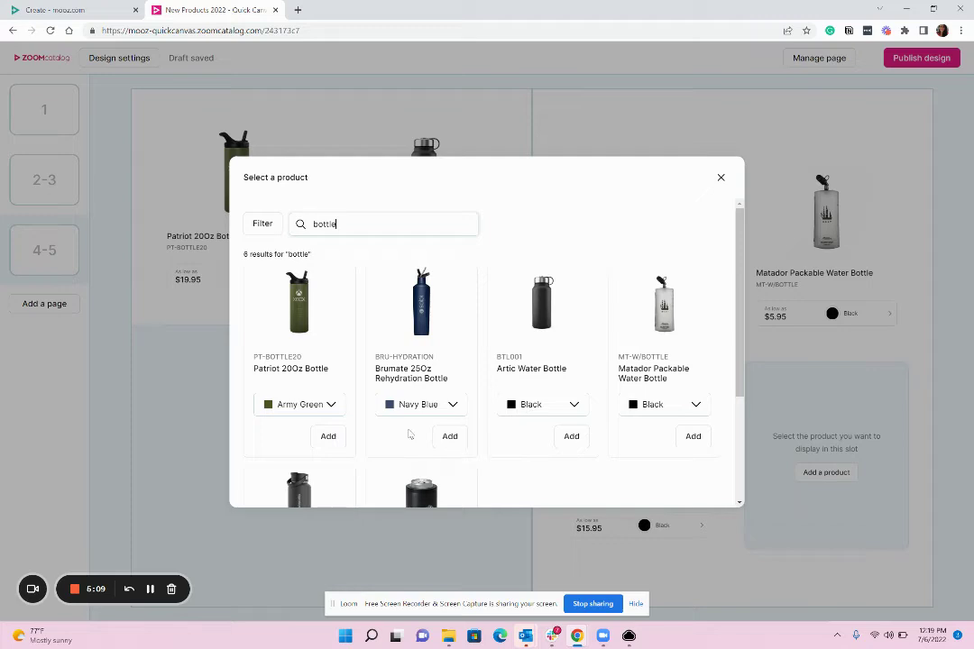
{"action": "left_click", "coordinate": [330, 438]}
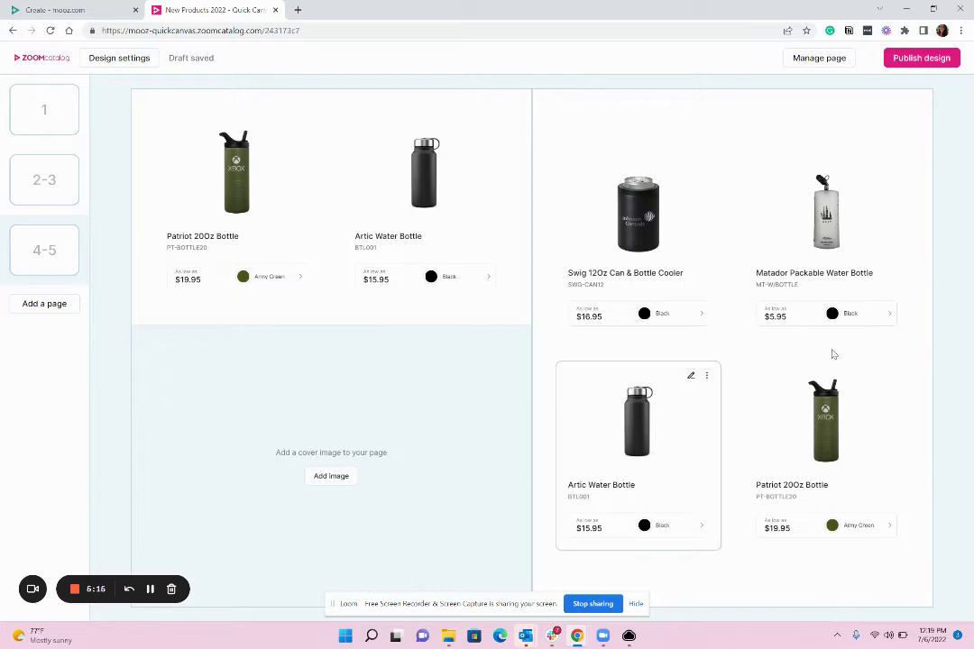
Step: Search 'tumbler' and set the first photo, a woman holding a white tumbler, as page 4's image
{"action": "left_click", "coordinate": [326, 481]}
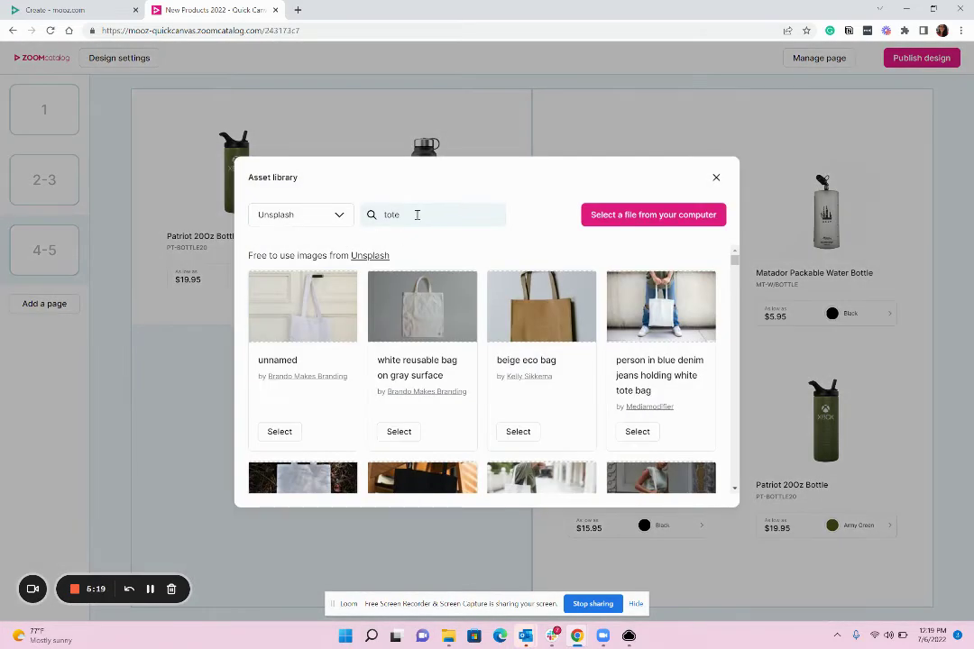
{"action": "double_click", "coordinate": [386, 213]}
{"action": "type", "text": "tumbler"}
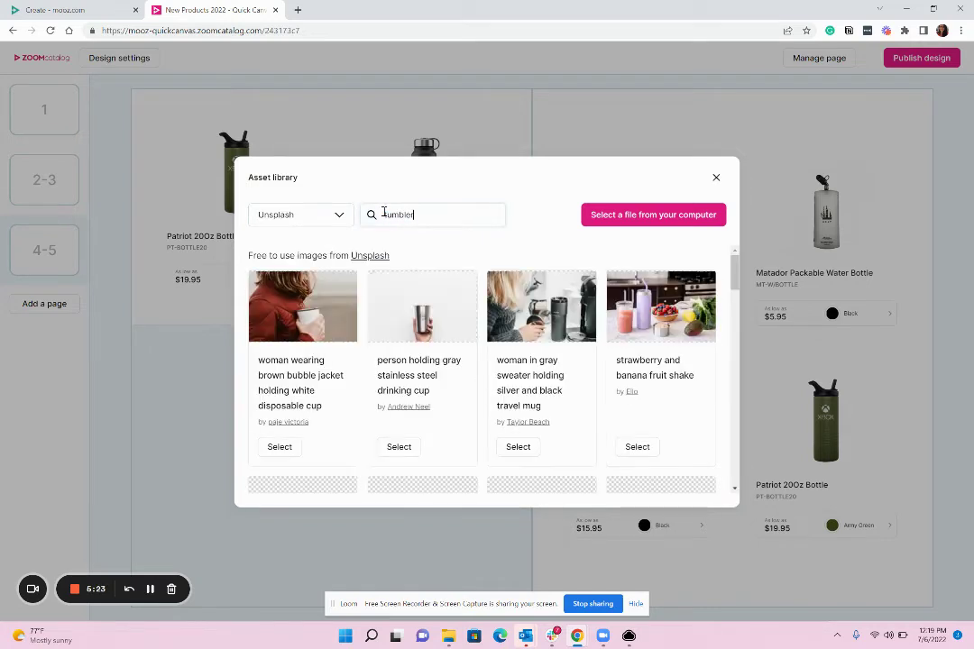
{"action": "left_click", "coordinate": [278, 451]}
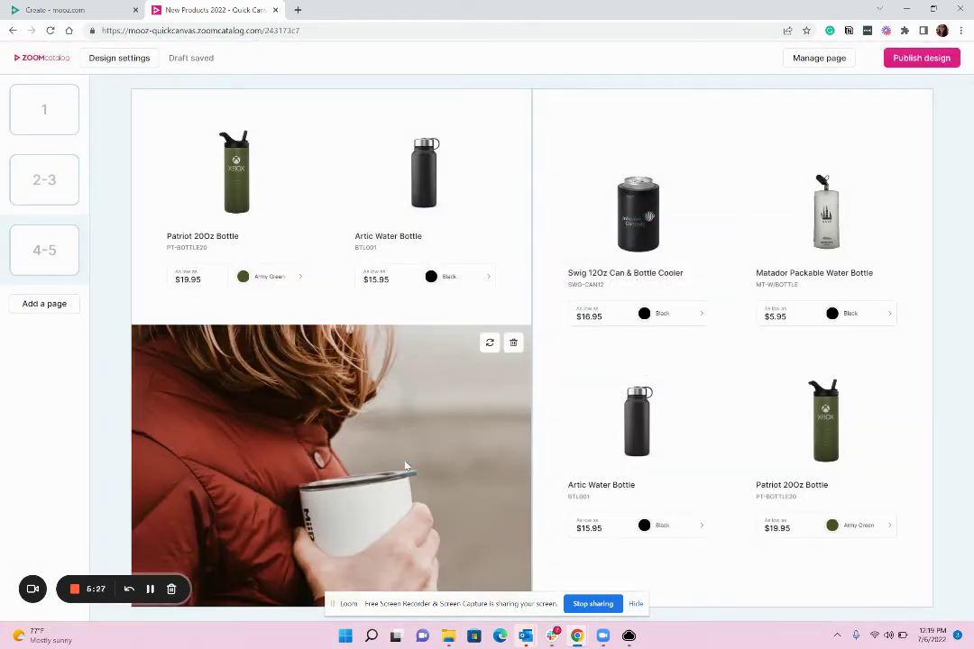
Step: Reorder the left page sections so the Cover mug photo sits above the Products
{"action": "left_click", "coordinate": [818, 59]}
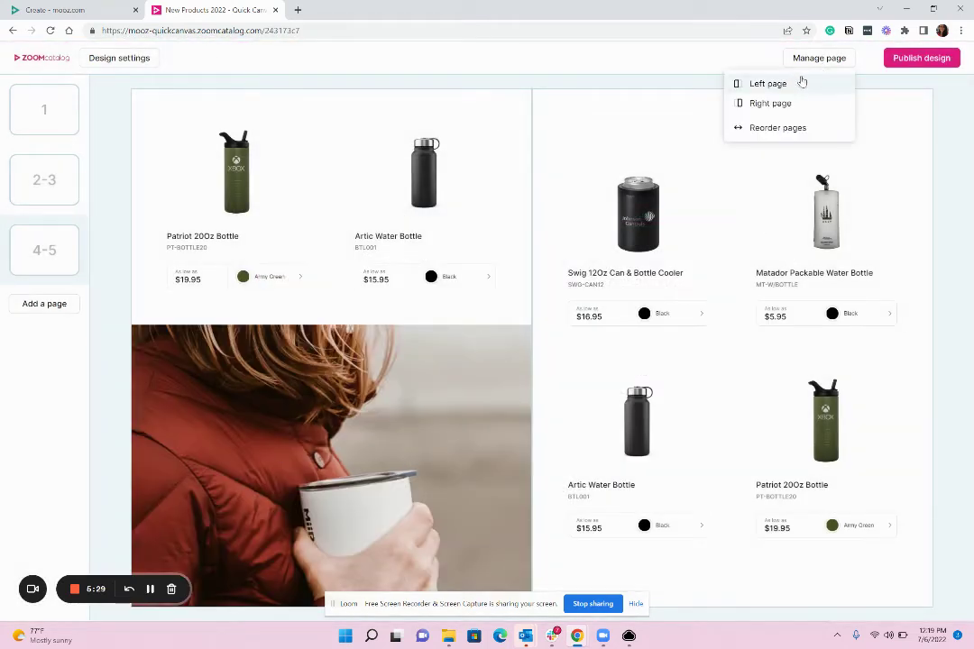
{"action": "left_click", "coordinate": [765, 84]}
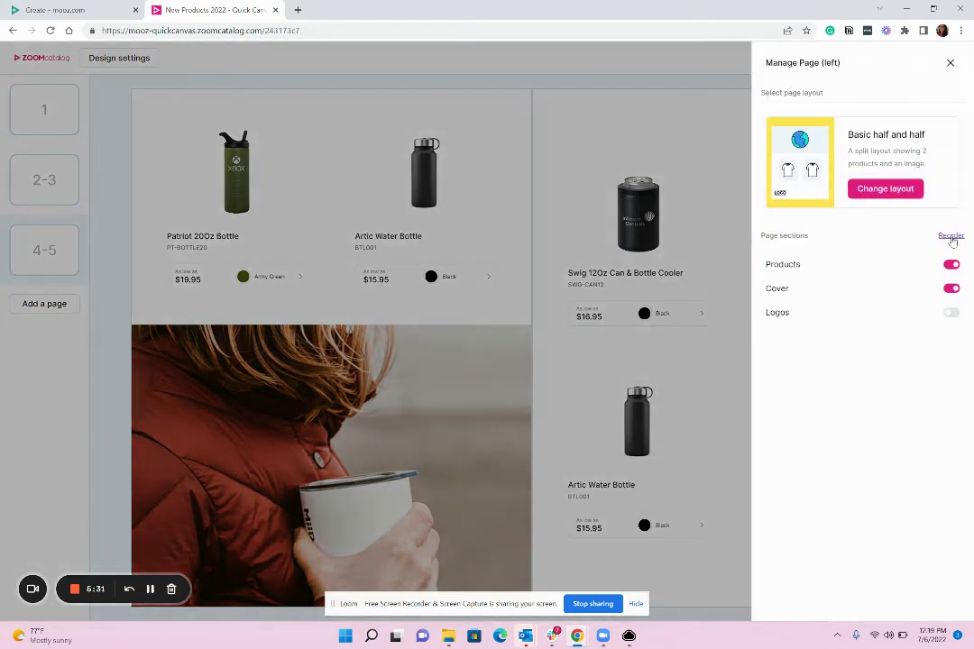
{"action": "left_click", "coordinate": [951, 237]}
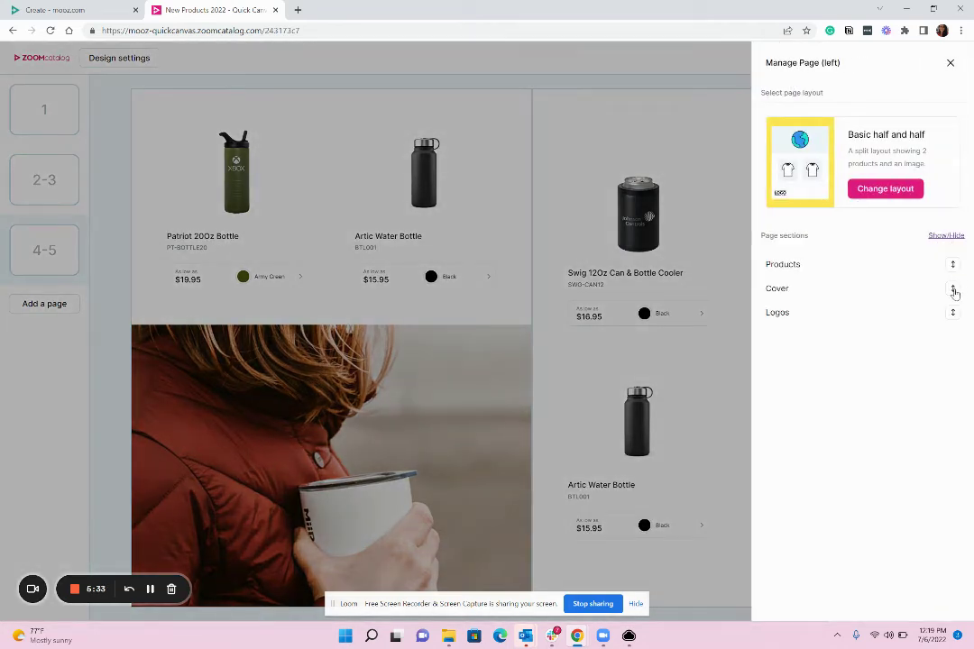
{"action": "left_click_drag", "start_coordinate": [954, 293], "coordinate": [950, 262]}
{"action": "left_click", "coordinate": [557, 387]}
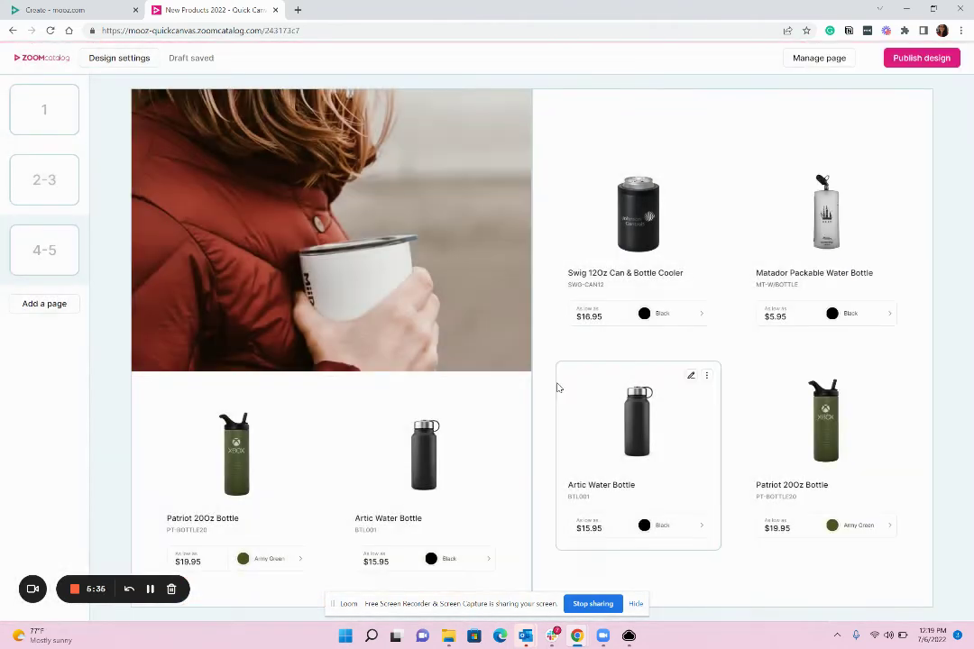
Step: Move the pages 4-5 bottle spread ahead of the pages 2-3 bag spread
{"action": "left_click", "coordinate": [59, 206]}
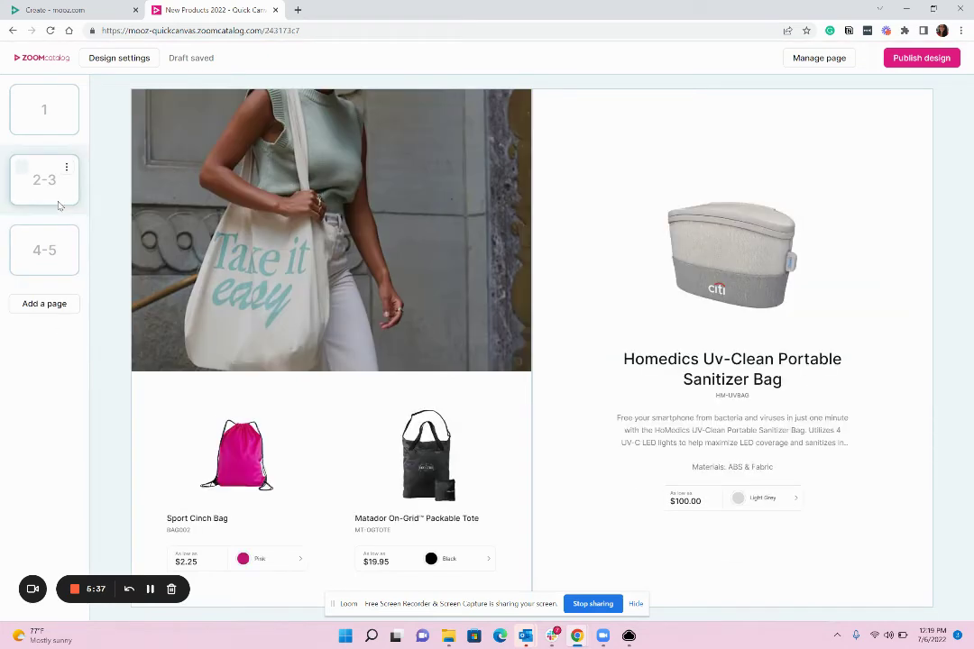
{"action": "left_click", "coordinate": [66, 277]}
{"action": "left_click_drag", "start_coordinate": [63, 266], "coordinate": [38, 191]}
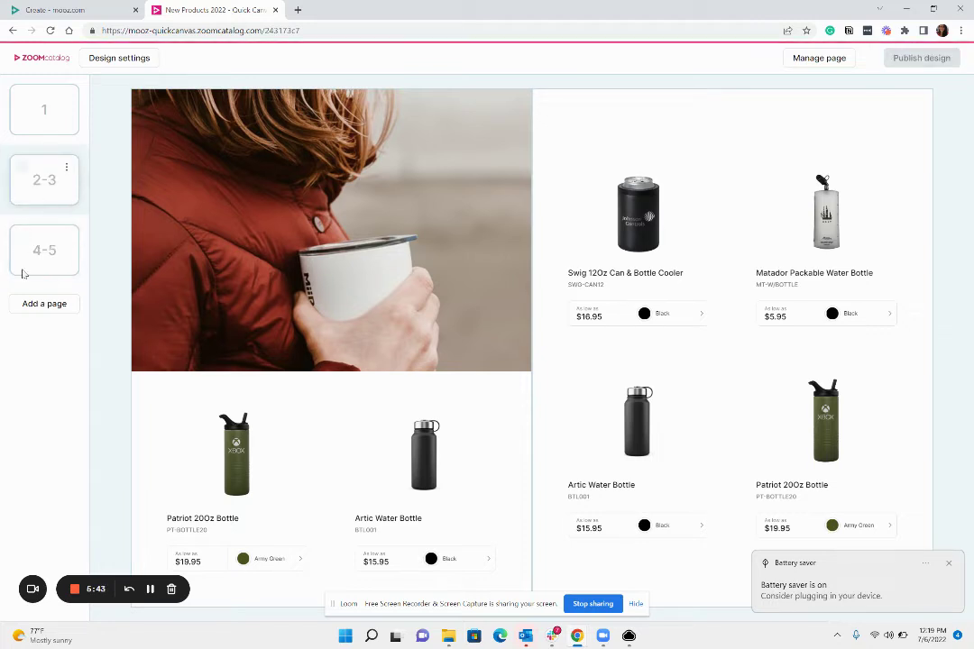
Step: Dismiss the battery saver notice and publish the design
{"action": "left_click", "coordinate": [949, 566]}
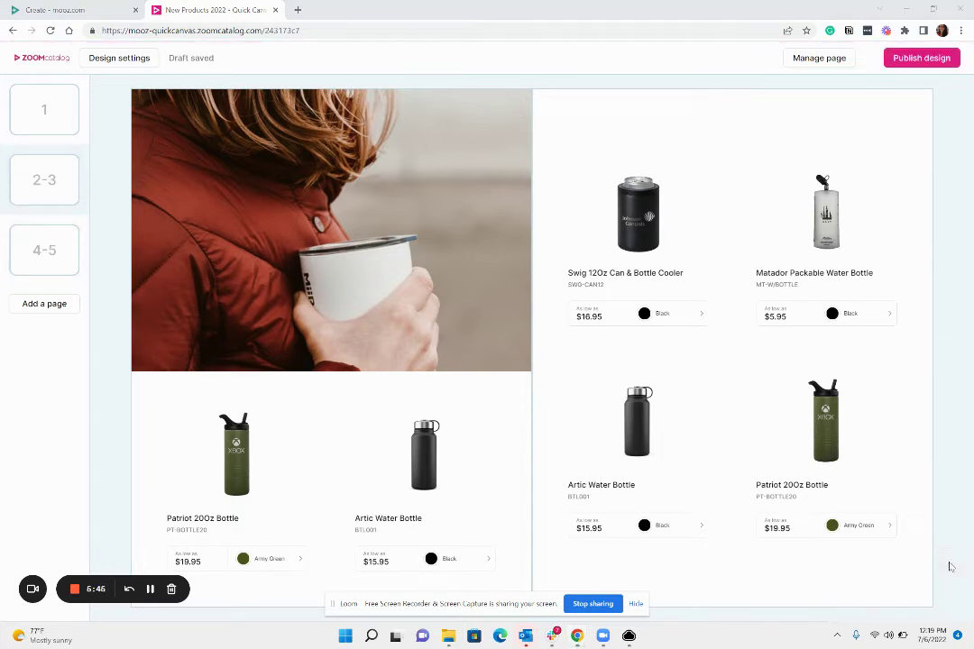
{"action": "left_click", "coordinate": [917, 63]}
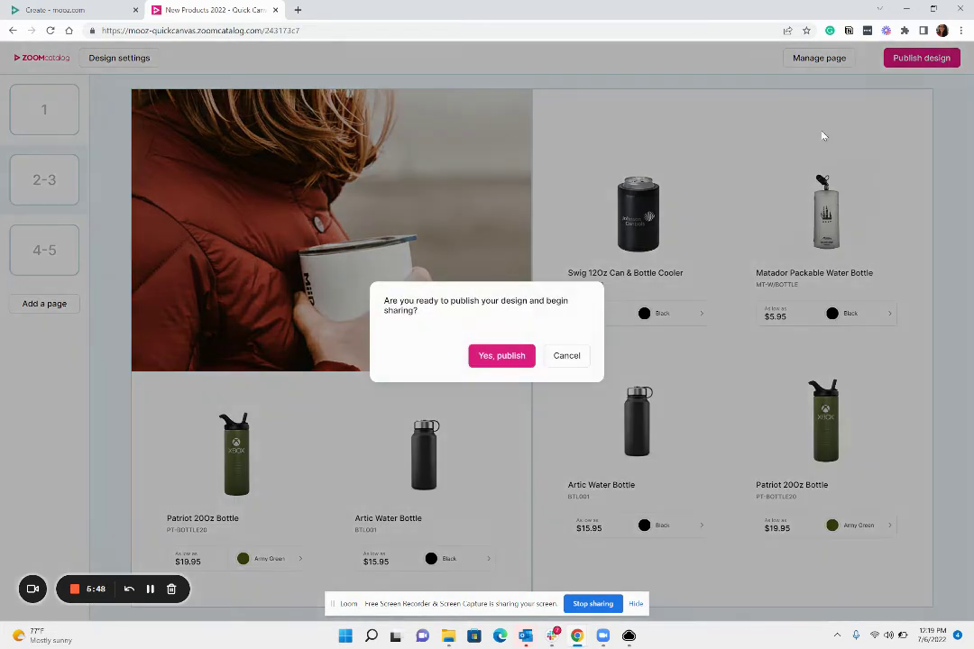
{"action": "left_click", "coordinate": [502, 356]}
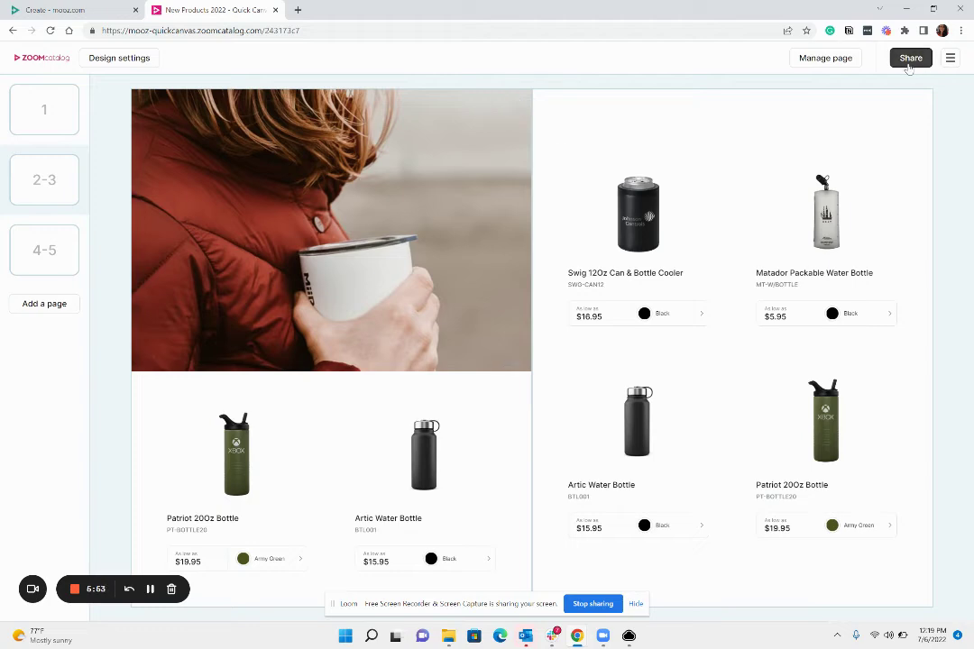
Step: View the published lookbook, flip through its spreads, and open the Patriot 20Oz Bottle's details
{"action": "left_click", "coordinate": [909, 63]}
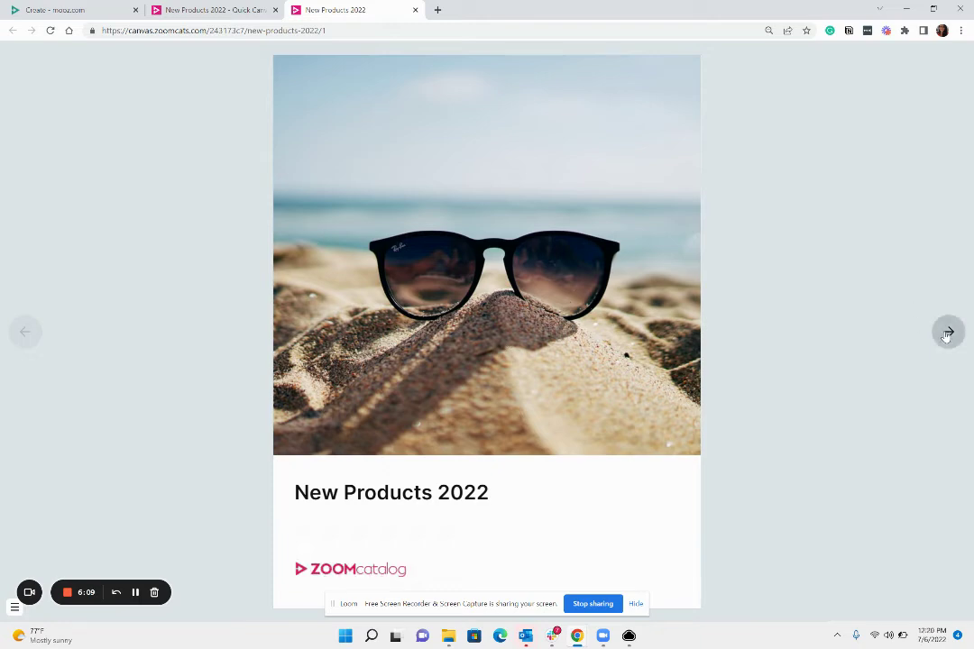
{"action": "left_click", "coordinate": [948, 333]}
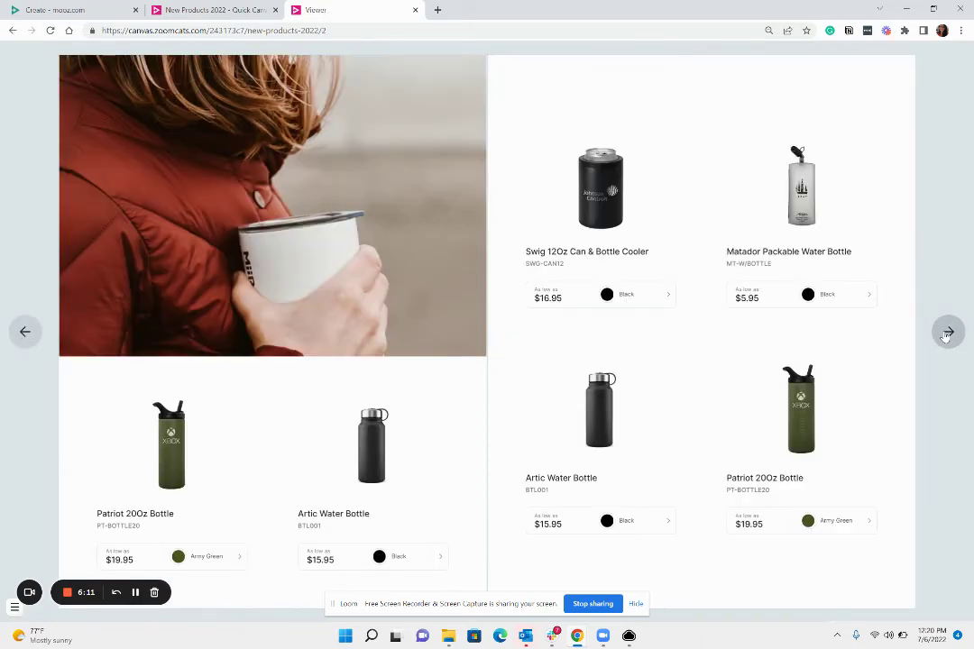
{"action": "left_click", "coordinate": [948, 333]}
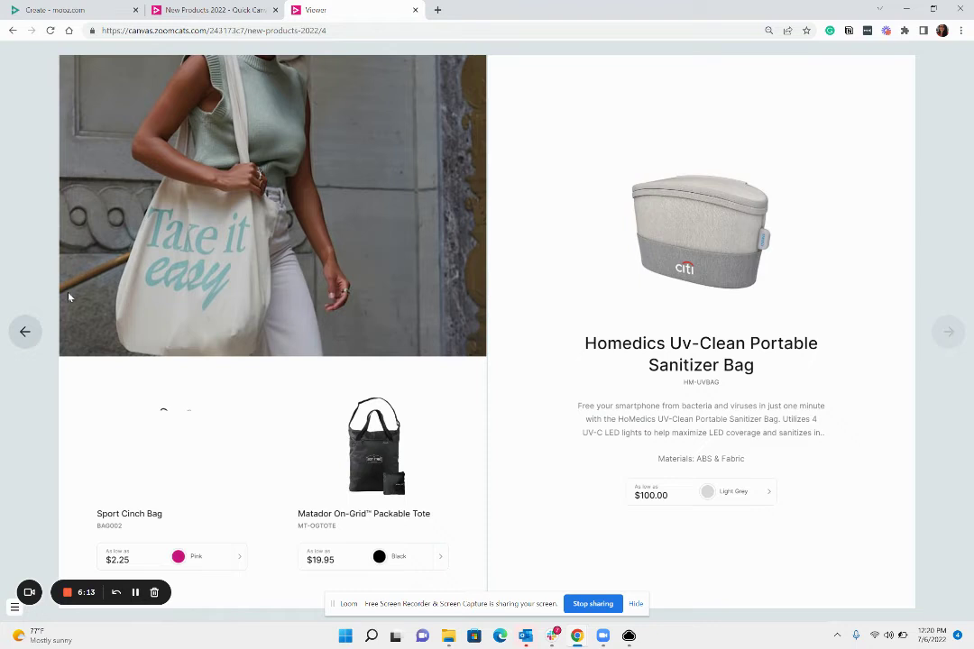
{"action": "left_click", "coordinate": [25, 333]}
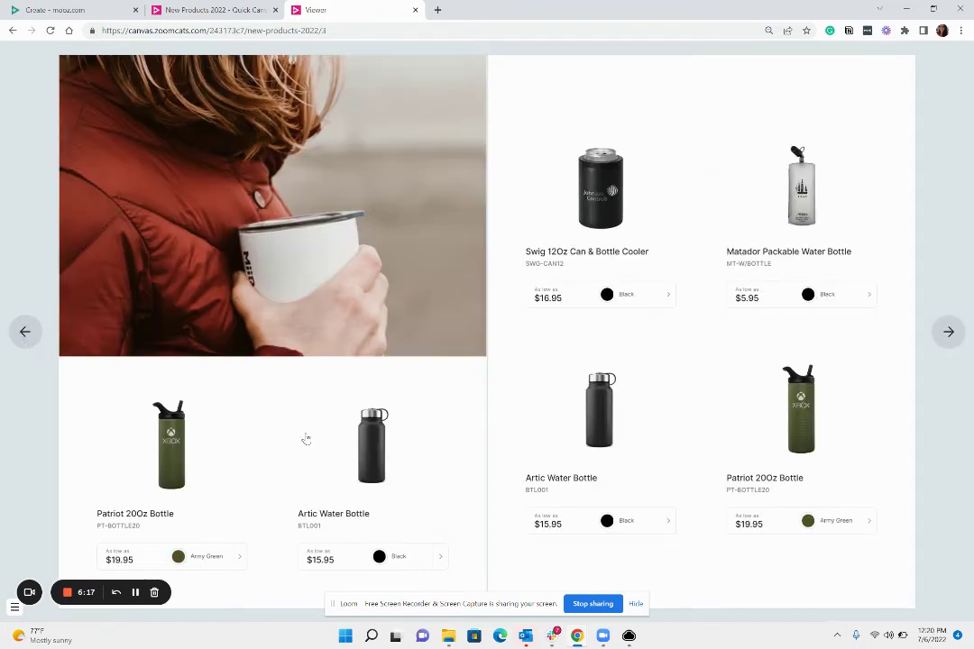
{"action": "left_click", "coordinate": [175, 448]}
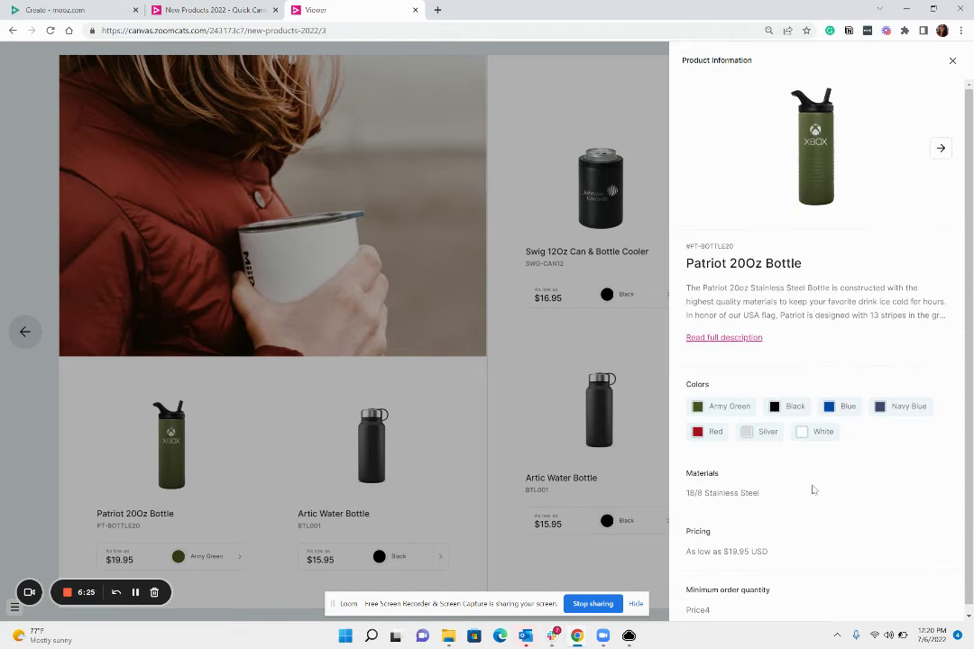
Step: Close the Patriot 20Oz Bottle Product Information panel
{"action": "left_click", "coordinate": [953, 61]}
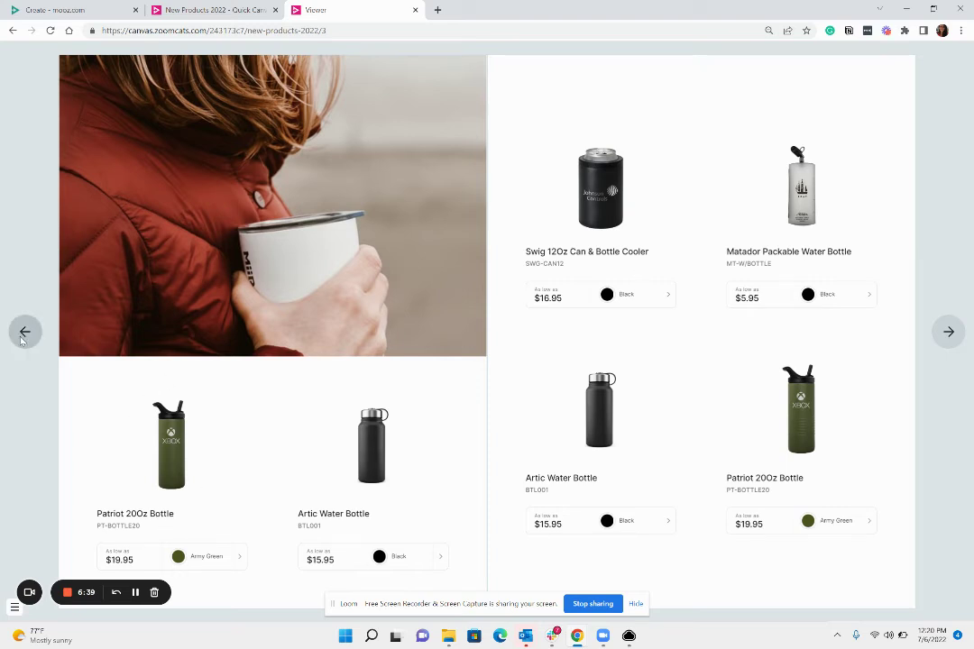
Step: Advance two spreads to the bags and sanitizer spread, then go back to the New Products 2022 cover
{"action": "left_click", "coordinate": [947, 333]}
{"action": "left_click", "coordinate": [947, 333]}
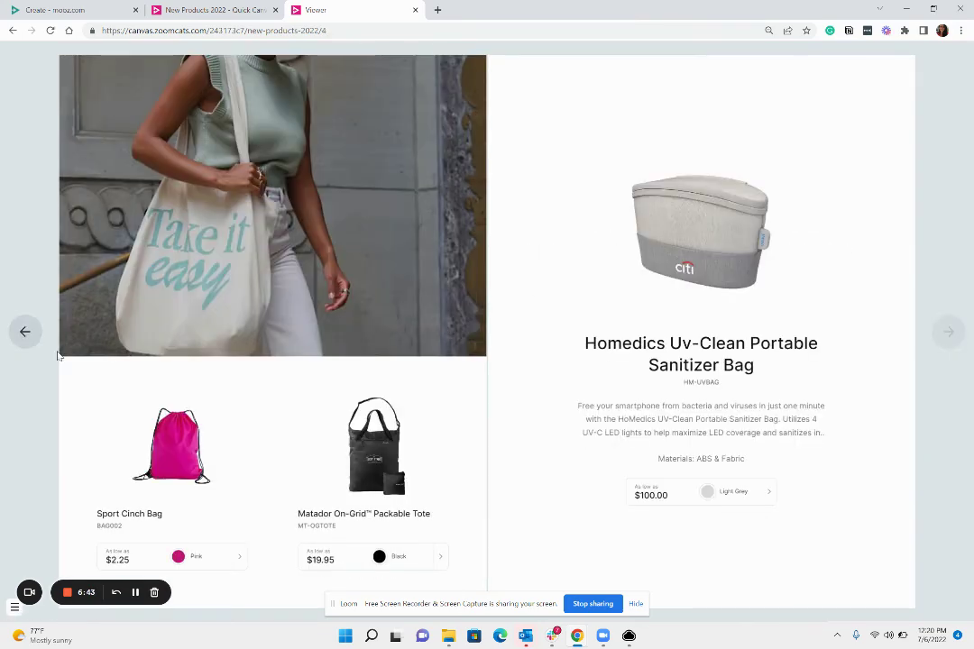
{"action": "left_click", "coordinate": [25, 332]}
{"action": "left_click", "coordinate": [25, 332]}
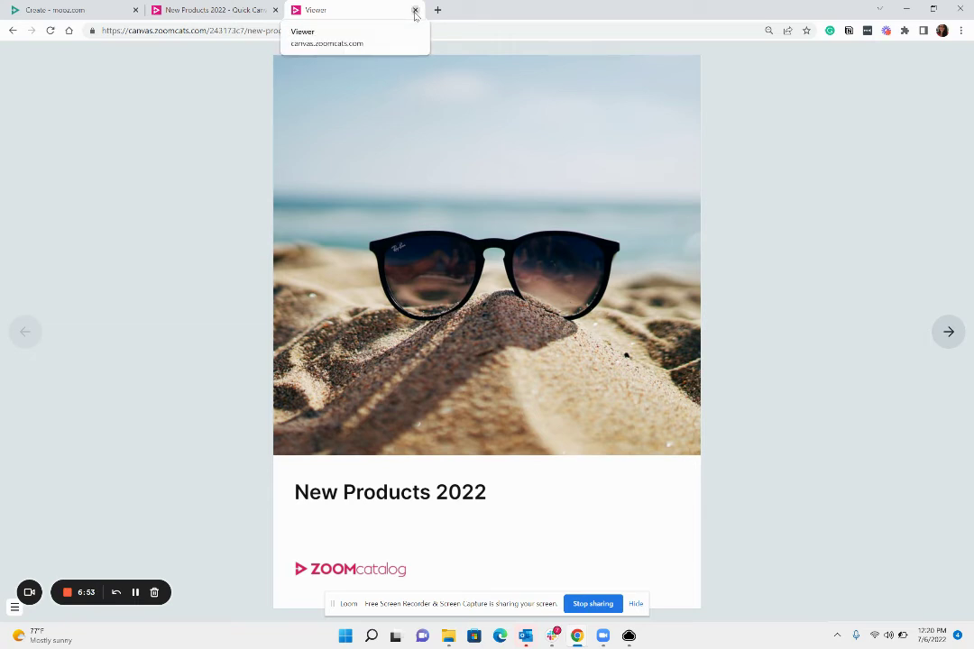
Step: Return to the editor and add a new single page 6 to the lookbook
{"action": "left_click", "coordinate": [415, 11]}
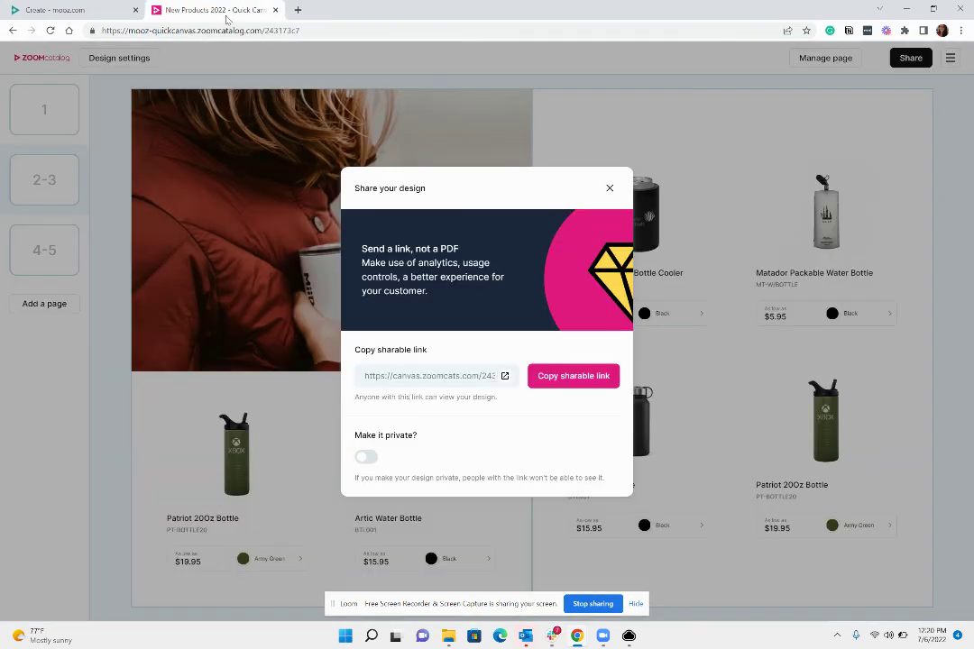
{"action": "left_click", "coordinate": [610, 188]}
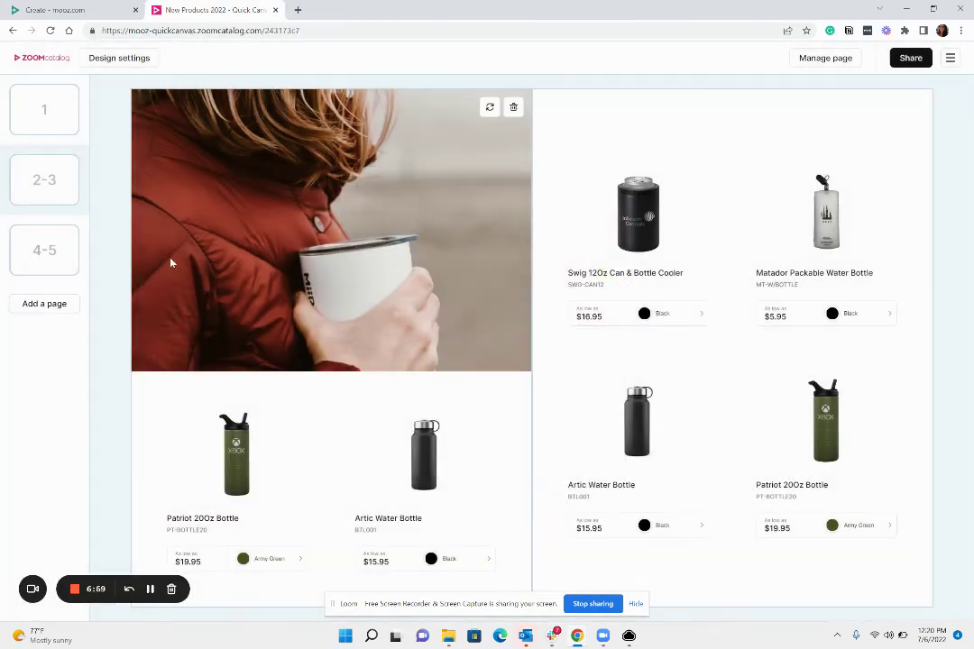
{"action": "left_click", "coordinate": [49, 306]}
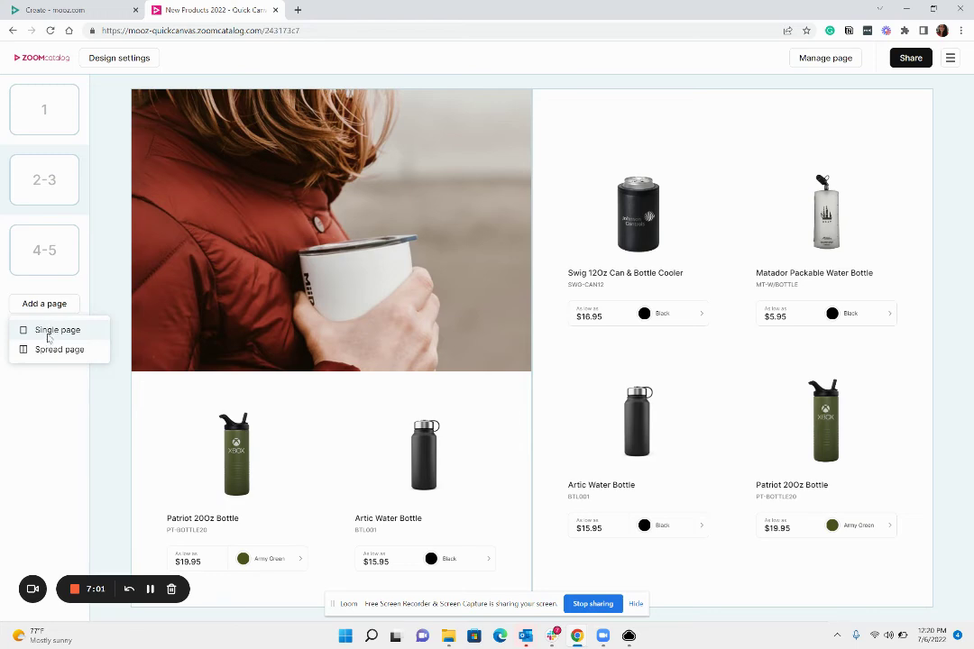
{"action": "left_click", "coordinate": [50, 331]}
Step: Apply the Cover page layout to page 6
{"action": "left_click", "coordinate": [837, 61]}
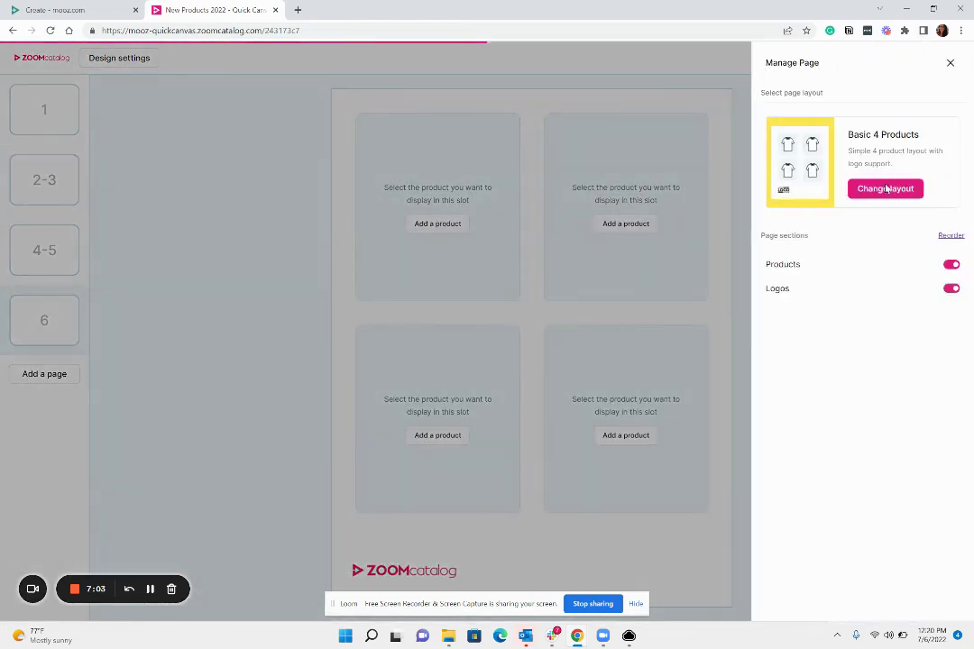
{"action": "left_click", "coordinate": [886, 187]}
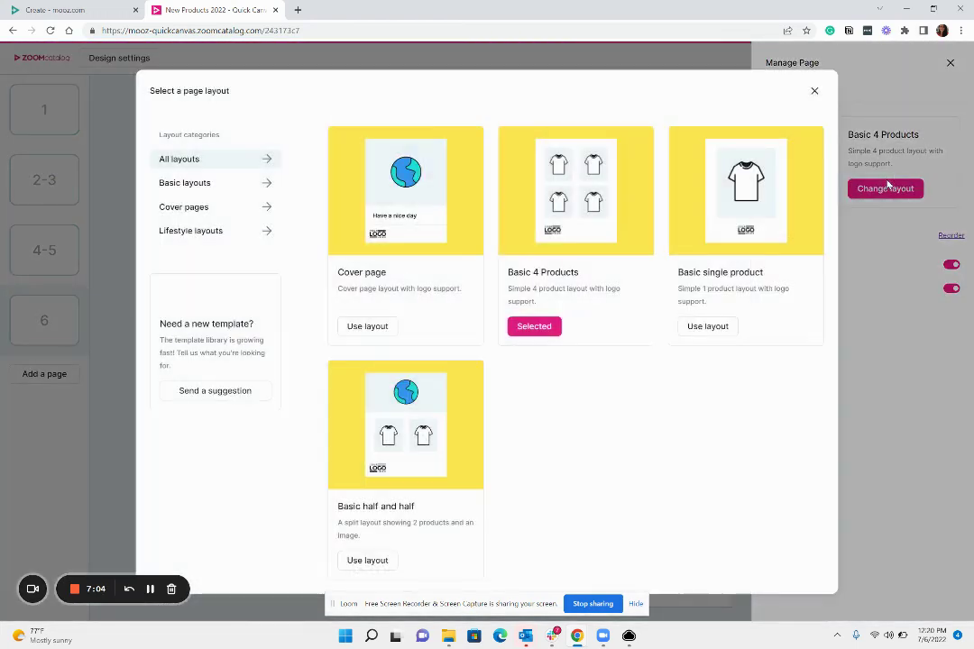
{"action": "left_click", "coordinate": [367, 325]}
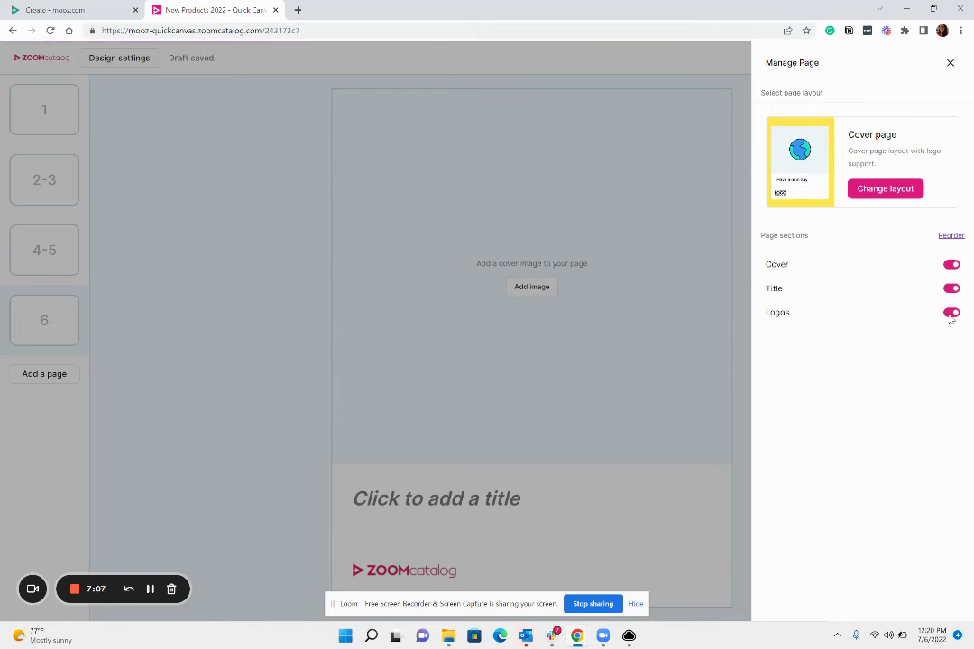
Step: Turn off Logos on page 6 and insert the clear glass mug beside window photo as its cover
{"action": "left_click", "coordinate": [951, 313]}
{"action": "left_click", "coordinate": [546, 455]}
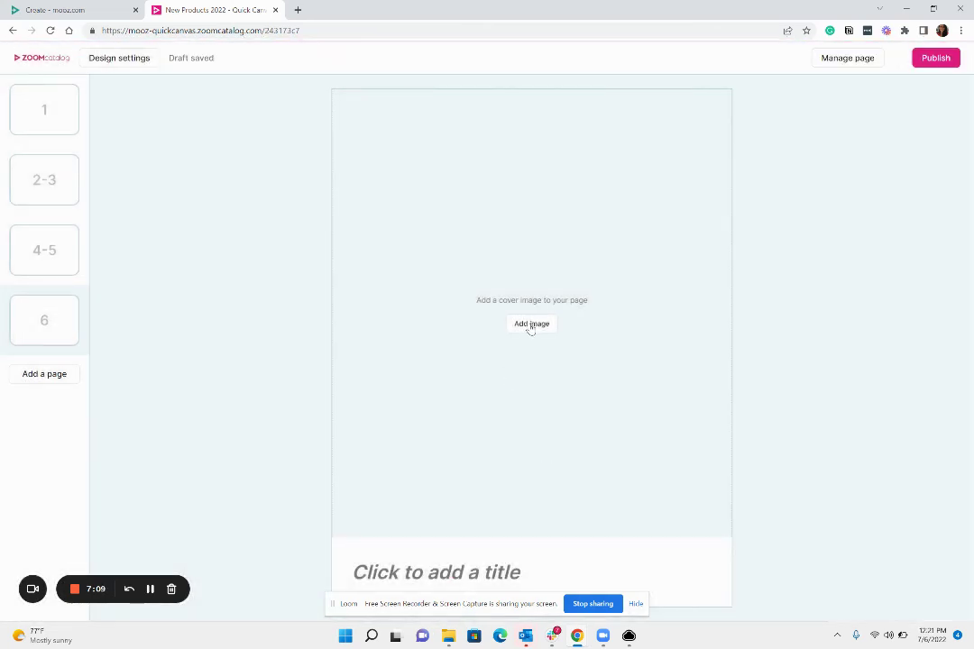
{"action": "left_click", "coordinate": [531, 323]}
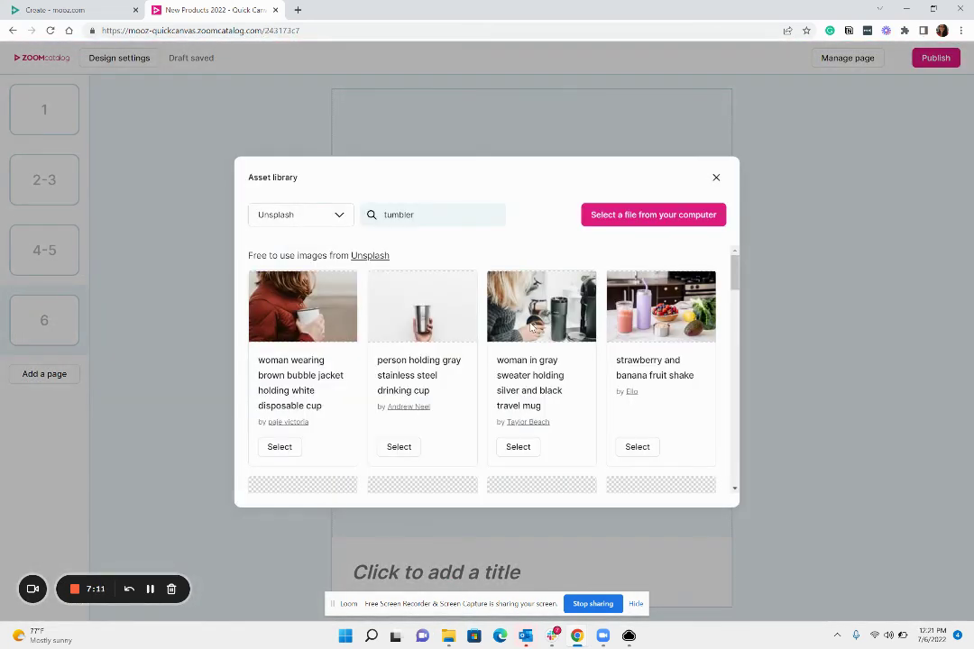
{"action": "scroll", "coordinate": [537, 361], "scroll_direction": "down", "scroll_amount": 2}
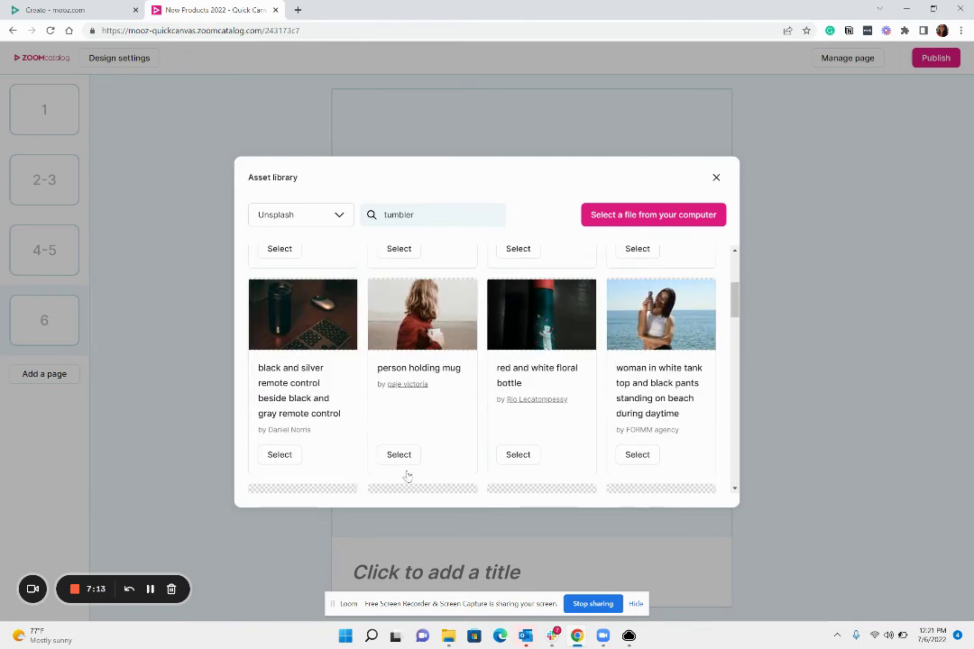
{"action": "scroll", "coordinate": [497, 443], "scroll_direction": "down", "scroll_amount": 2}
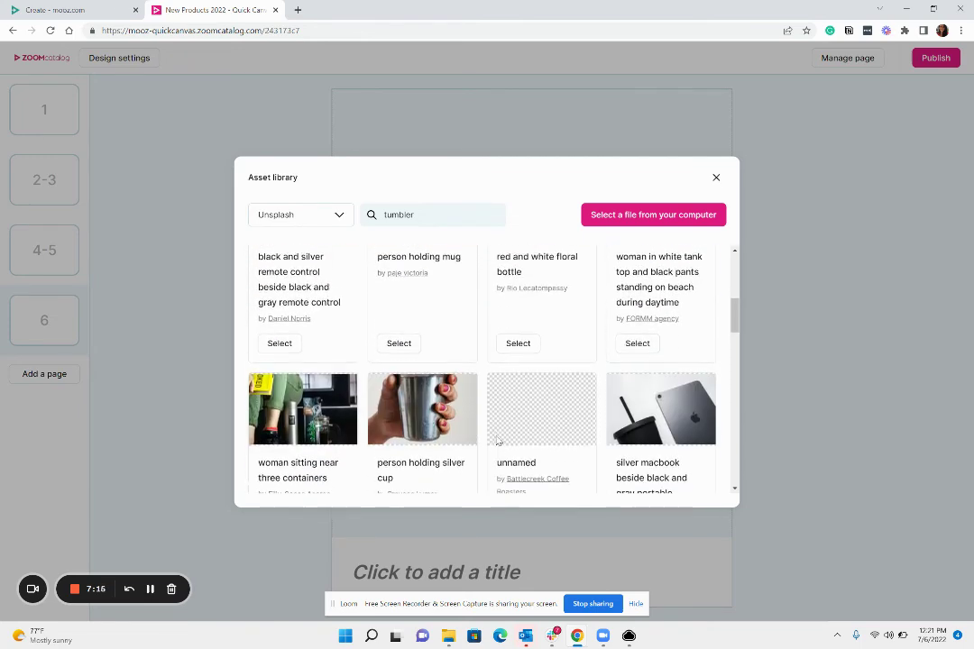
{"action": "scroll", "coordinate": [498, 441], "scroll_direction": "down", "scroll_amount": 5}
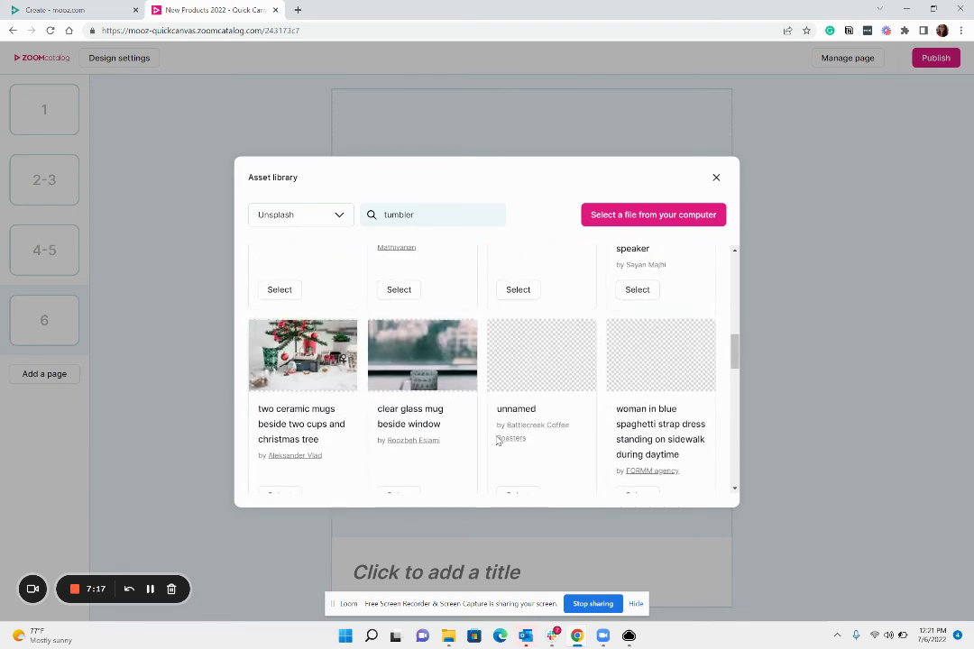
{"action": "scroll", "coordinate": [498, 441], "scroll_direction": "down", "scroll_amount": 1}
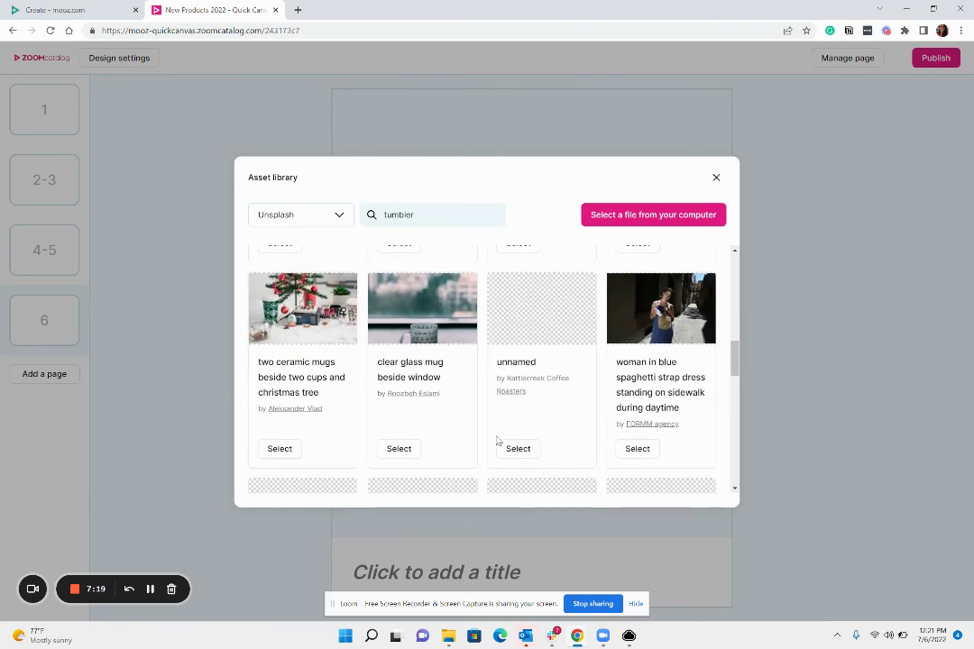
{"action": "scroll", "coordinate": [498, 441], "scroll_direction": "down", "scroll_amount": 1}
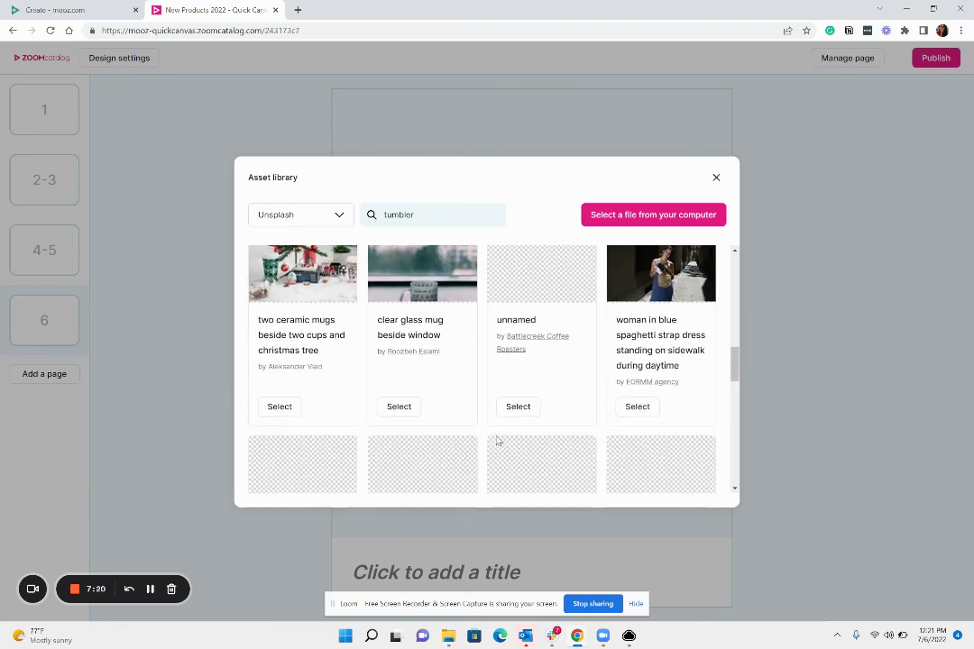
{"action": "left_click", "coordinate": [400, 409]}
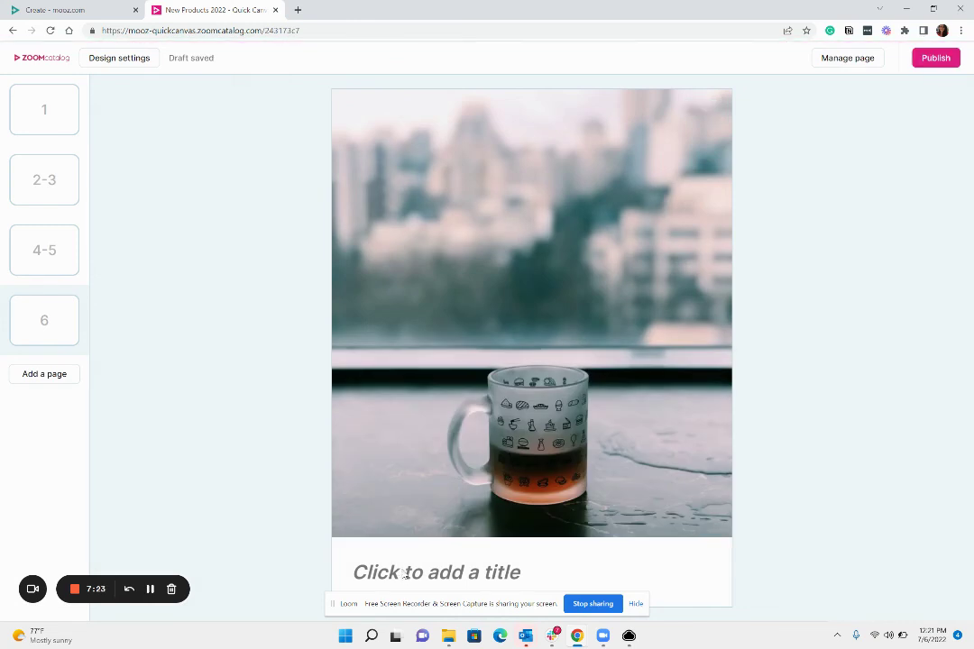
Step: Title page 6 with the company's contact email address and republish the lookbook
{"action": "left_click", "coordinate": [415, 572]}
{"action": "left_click", "coordinate": [793, 129]}
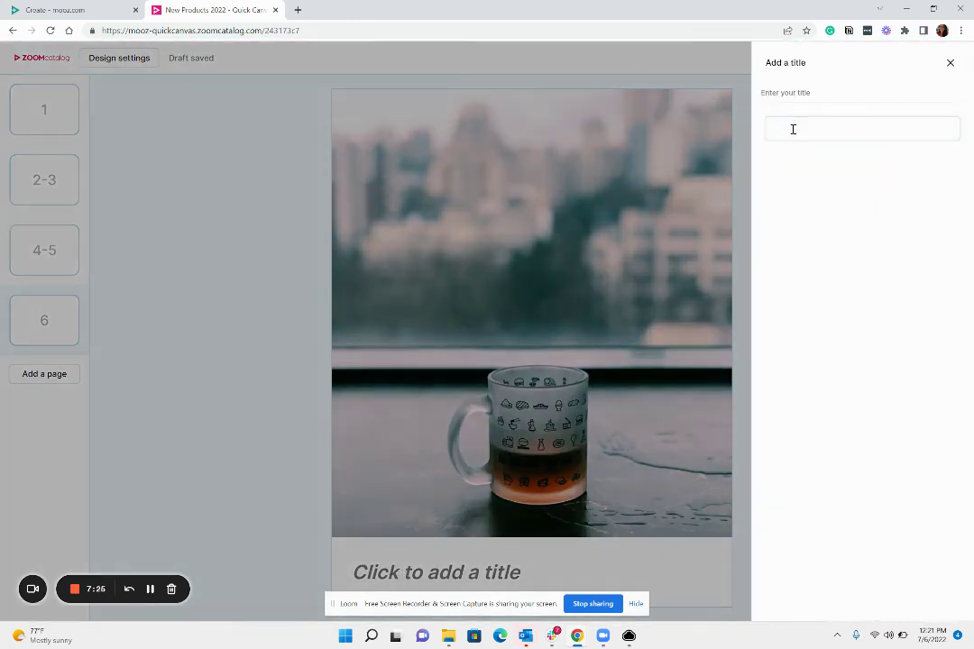
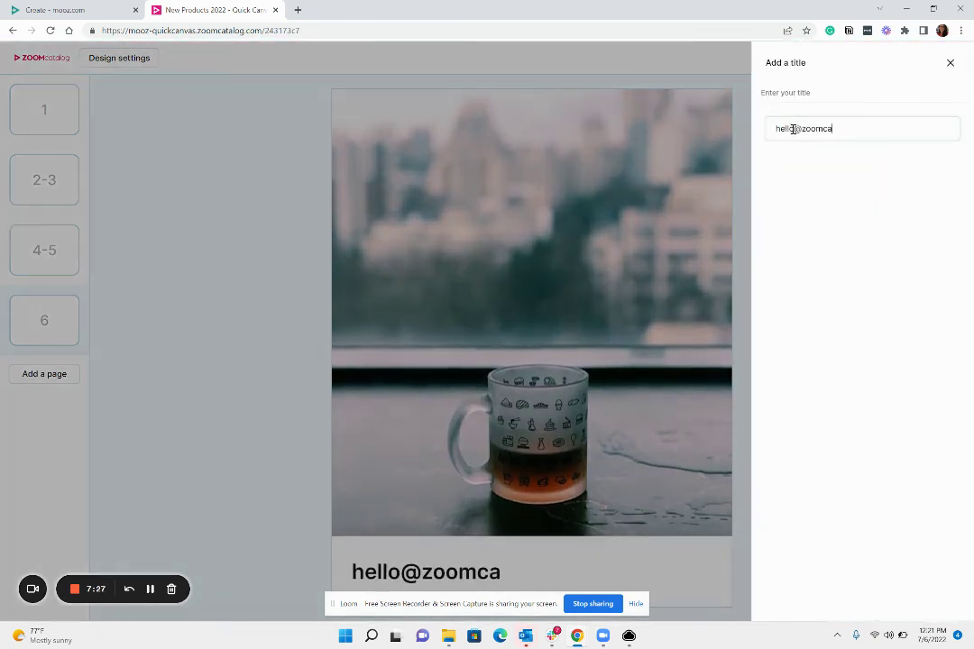
{"action": "left_click", "coordinate": [213, 338]}
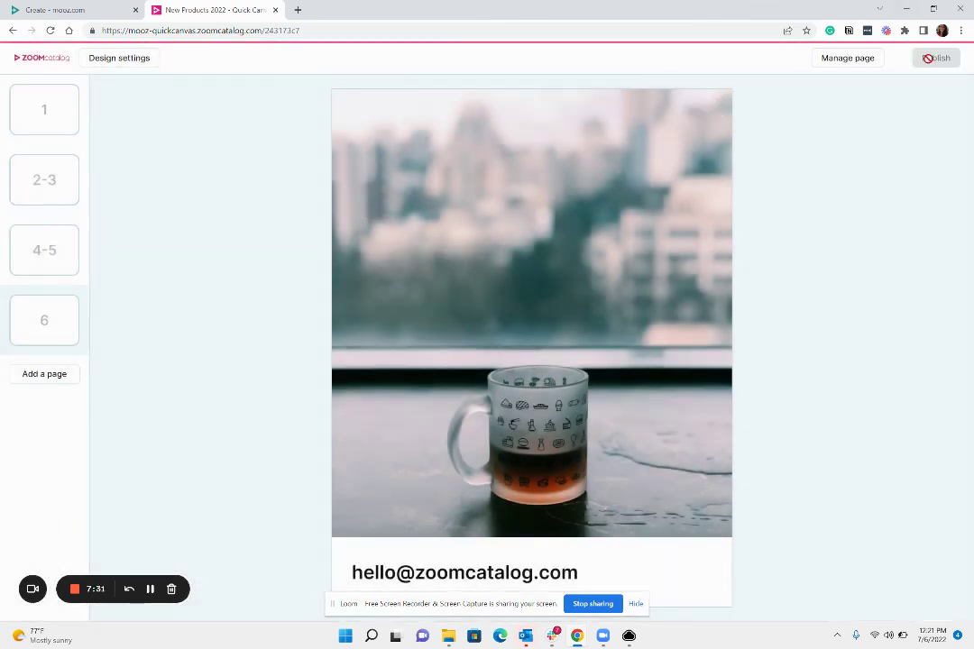
{"action": "left_click", "coordinate": [934, 58]}
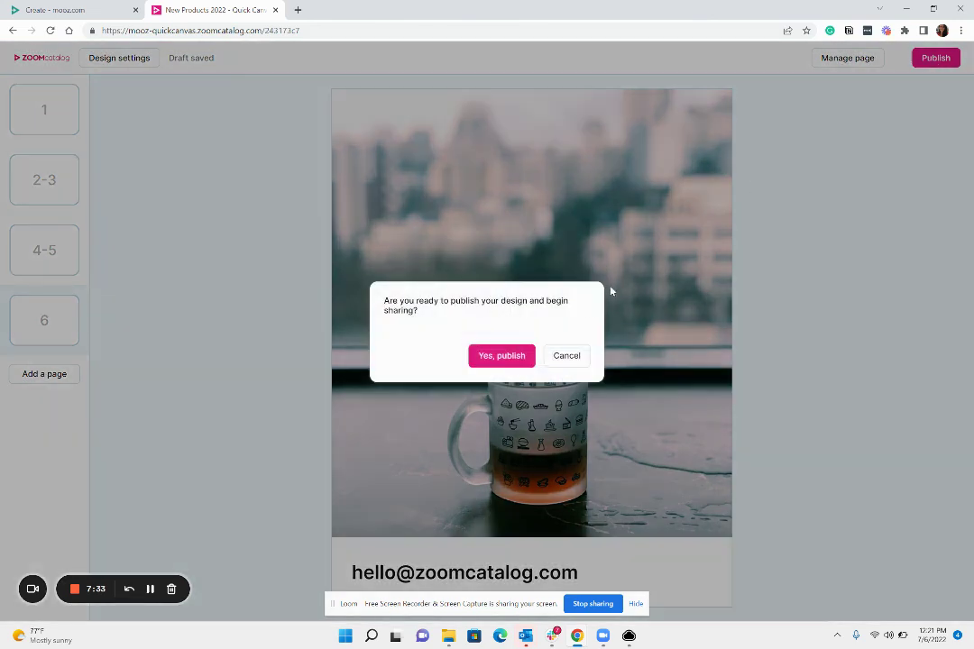
{"action": "left_click", "coordinate": [506, 359]}
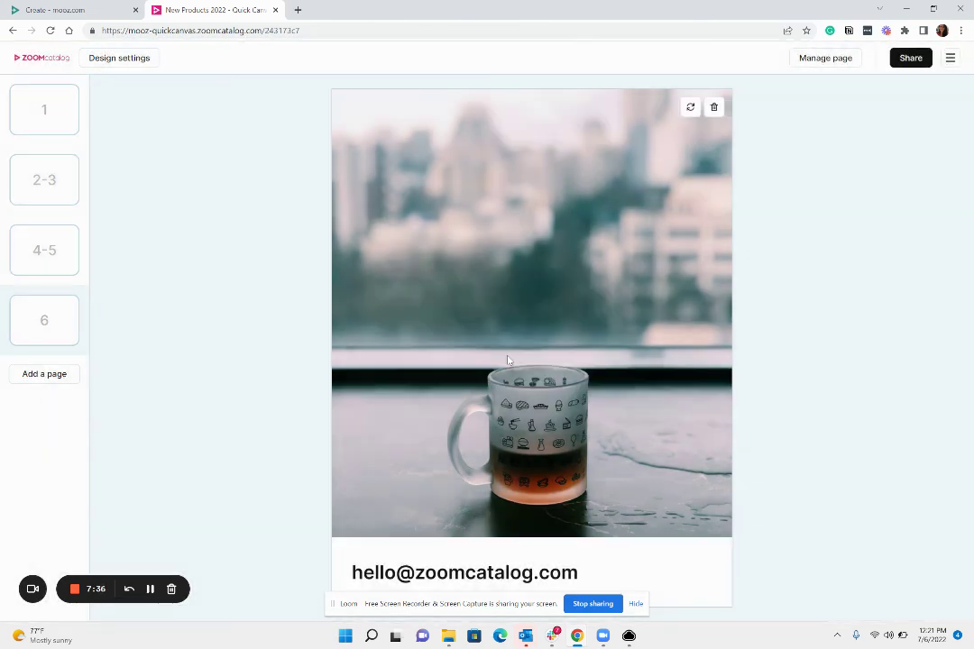
Step: Bring up the sharing options for the republished lookbook
{"action": "left_click", "coordinate": [911, 59]}
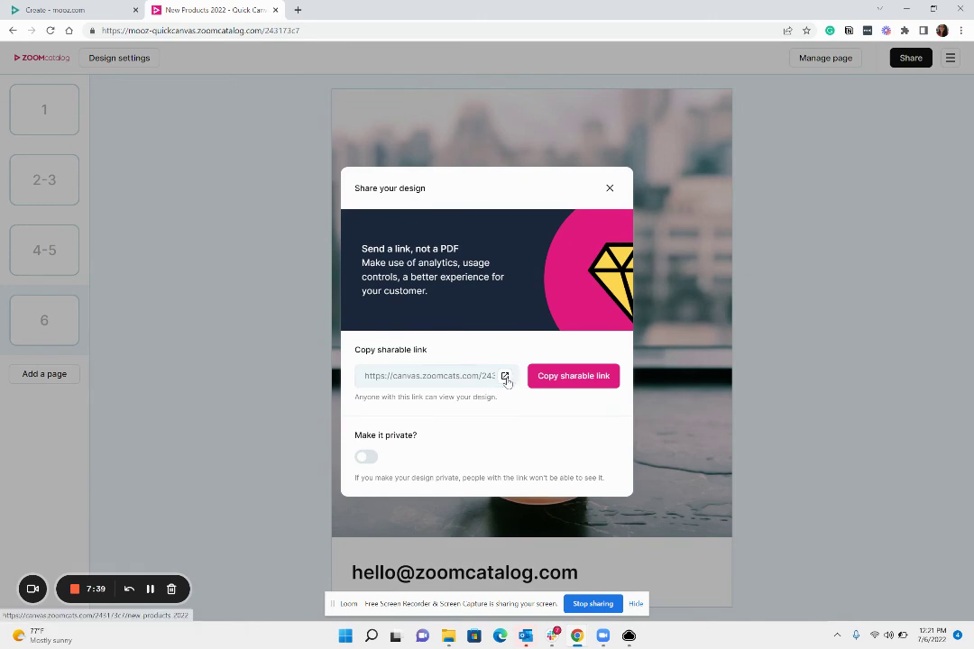